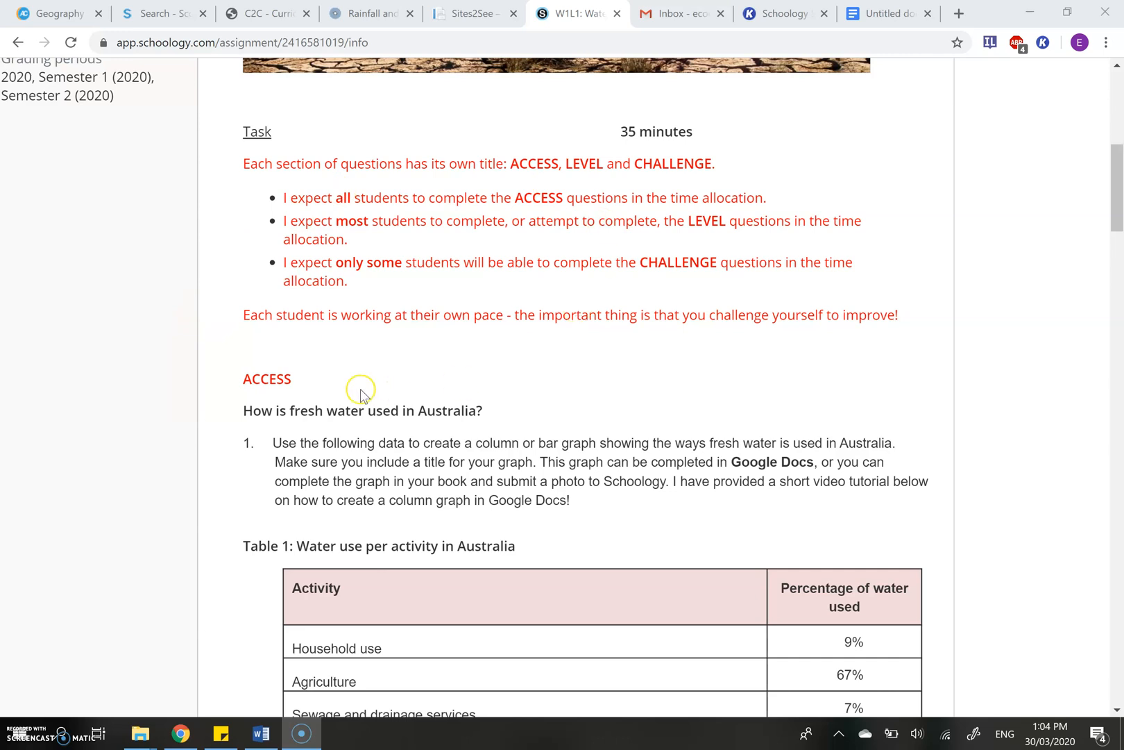
# Step: Review the water use graph task in the Schoology assignment and its copy in the Google Docs document
pyautogui.hscroll(2, 339, 373)
pyautogui.scroll(-2, 339, 377)
pyautogui.scroll(-1, 340, 376)
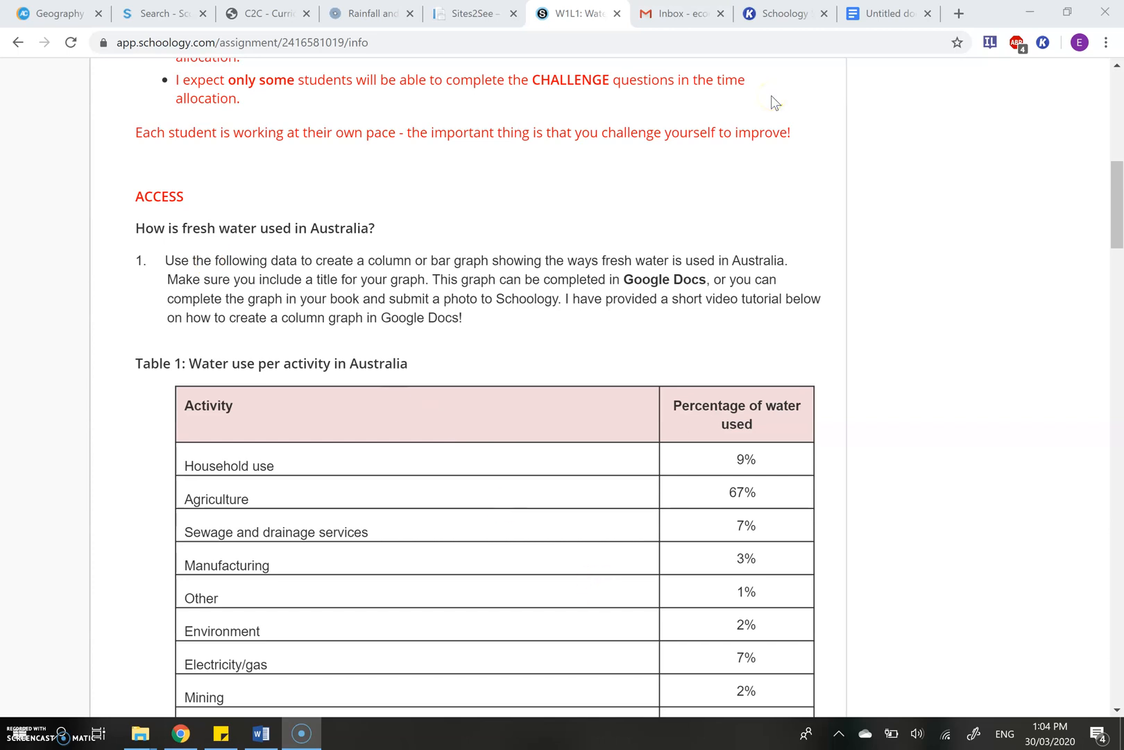
pyautogui.click(876, 13)
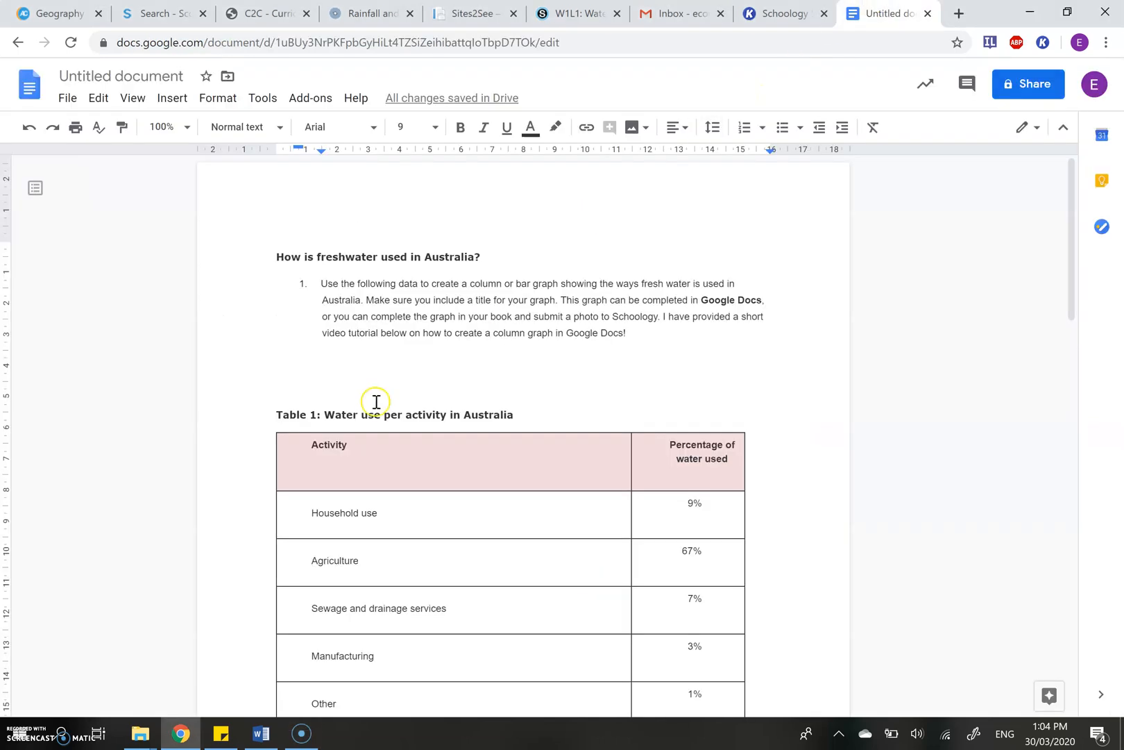
pyautogui.scroll(-10, 306, 376)
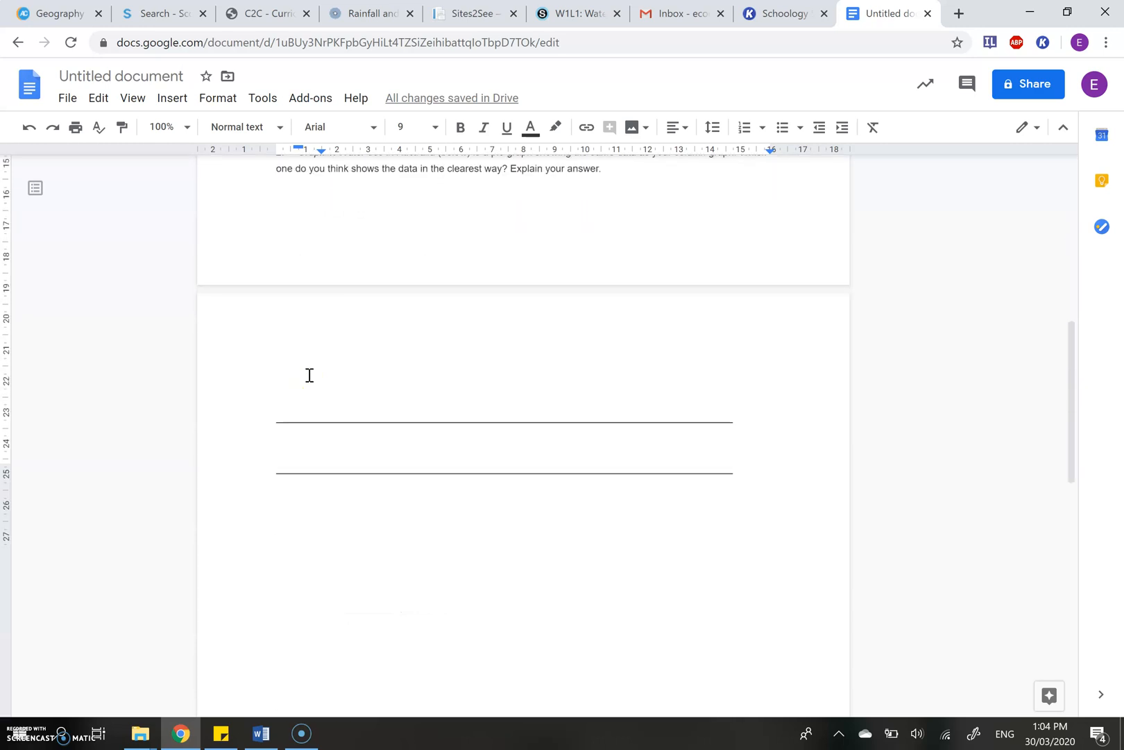
pyautogui.scroll(10, 310, 375)
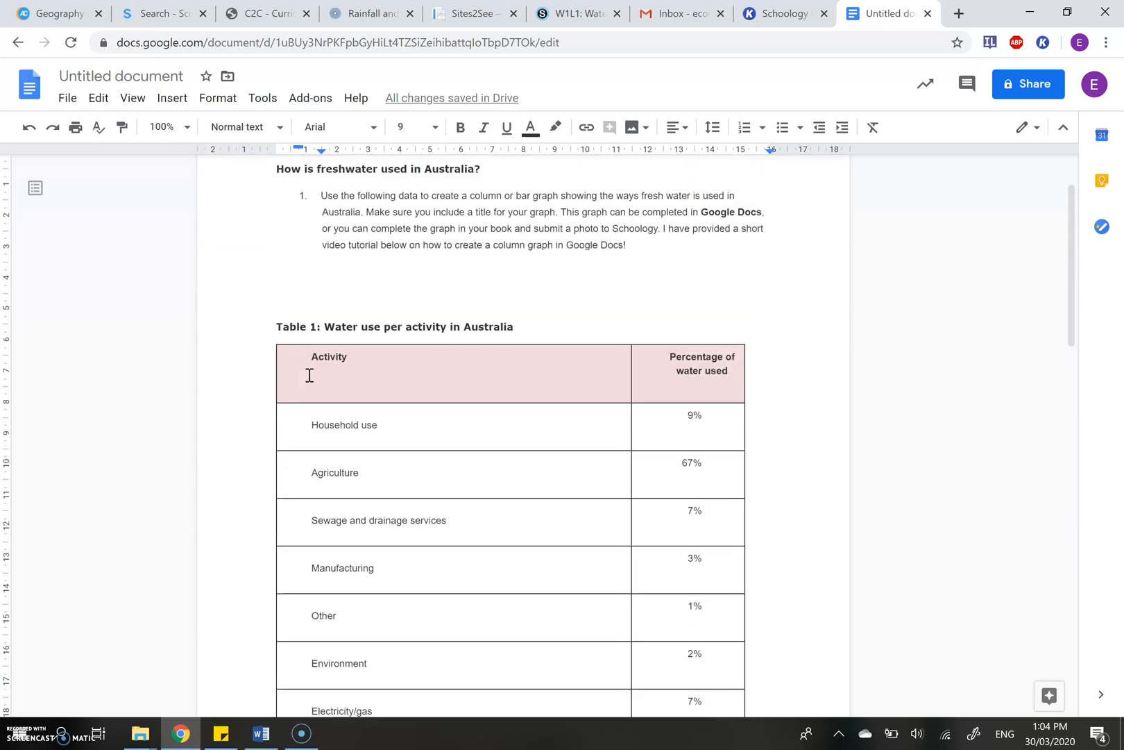
# Step: Add an empty line between the question 1 instructions and the Table 1 heading
pyautogui.scroll(1, 310, 375)
pyautogui.click(286, 360)
pyautogui.click(304, 361)
pyautogui.click(456, 339)
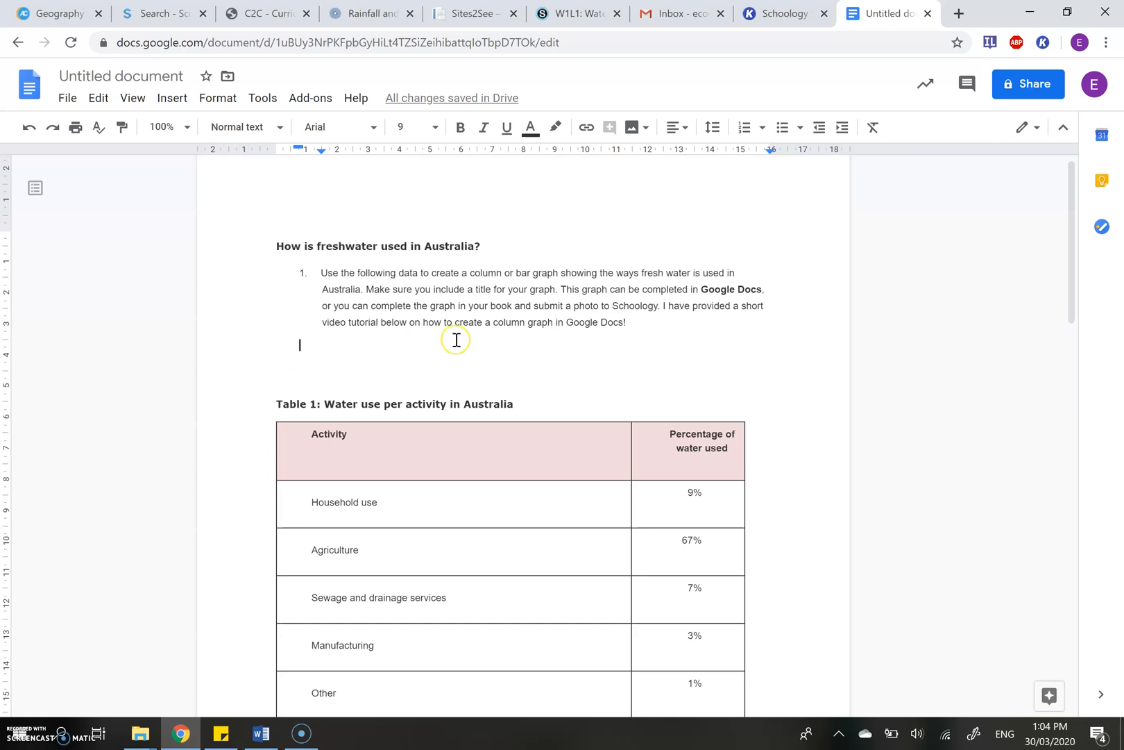
pyautogui.press('Return')
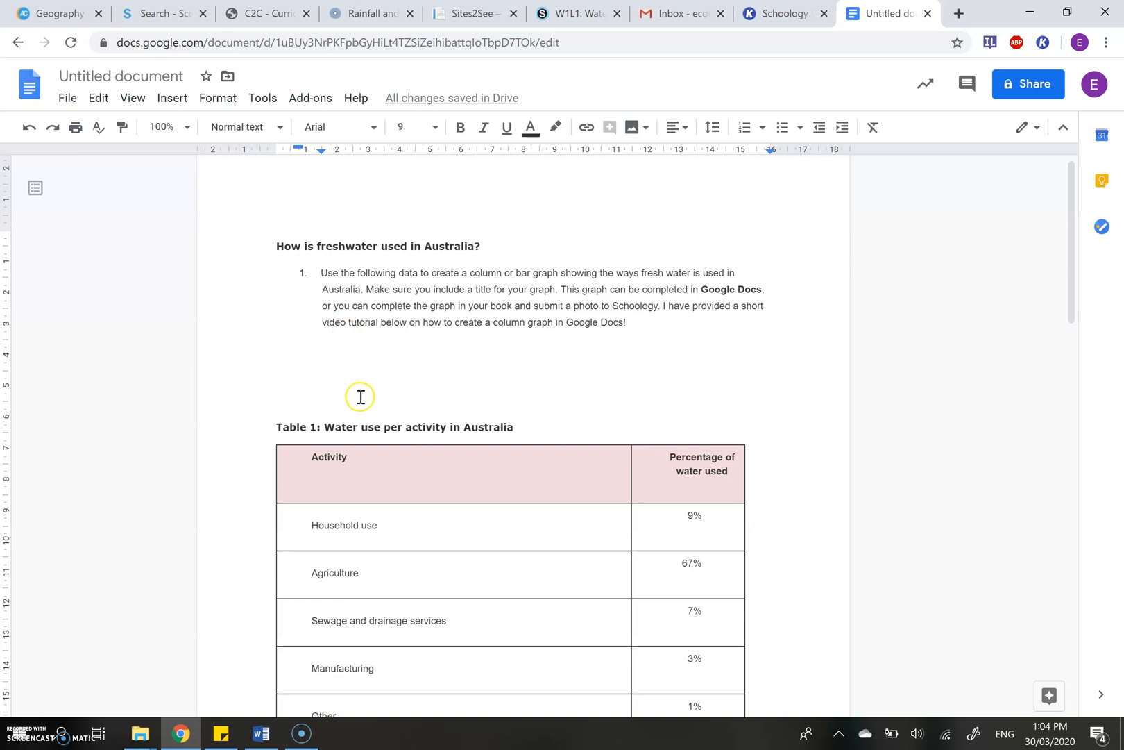
# Step: Insert a column chart below the question 1 instructions and open its linked spreadsheet in Google Sheets
pyautogui.click(450, 528)
pyautogui.click(173, 100)
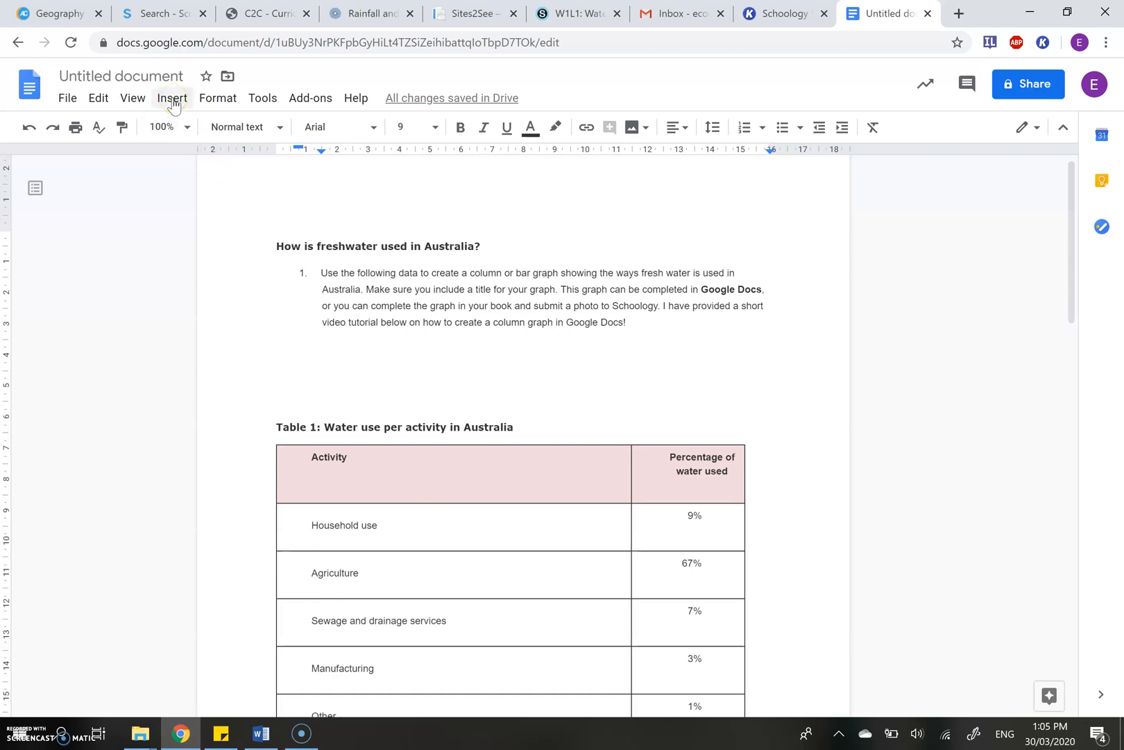
pyautogui.click(173, 101)
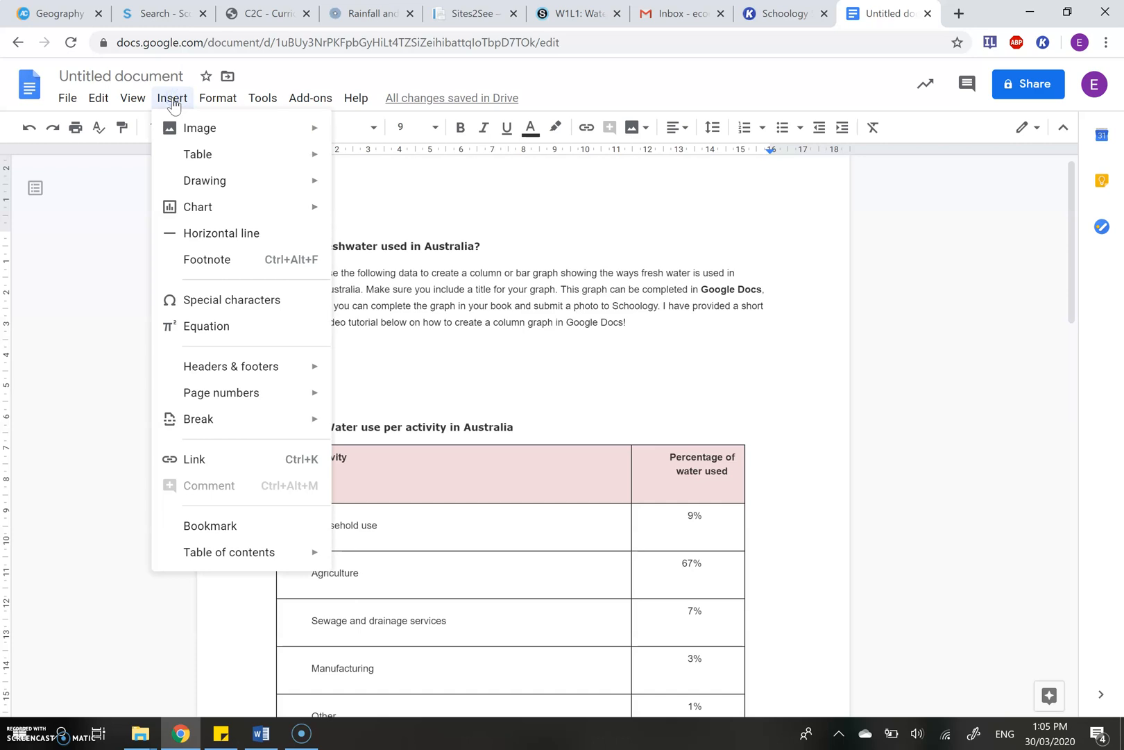
pyautogui.click(193, 212)
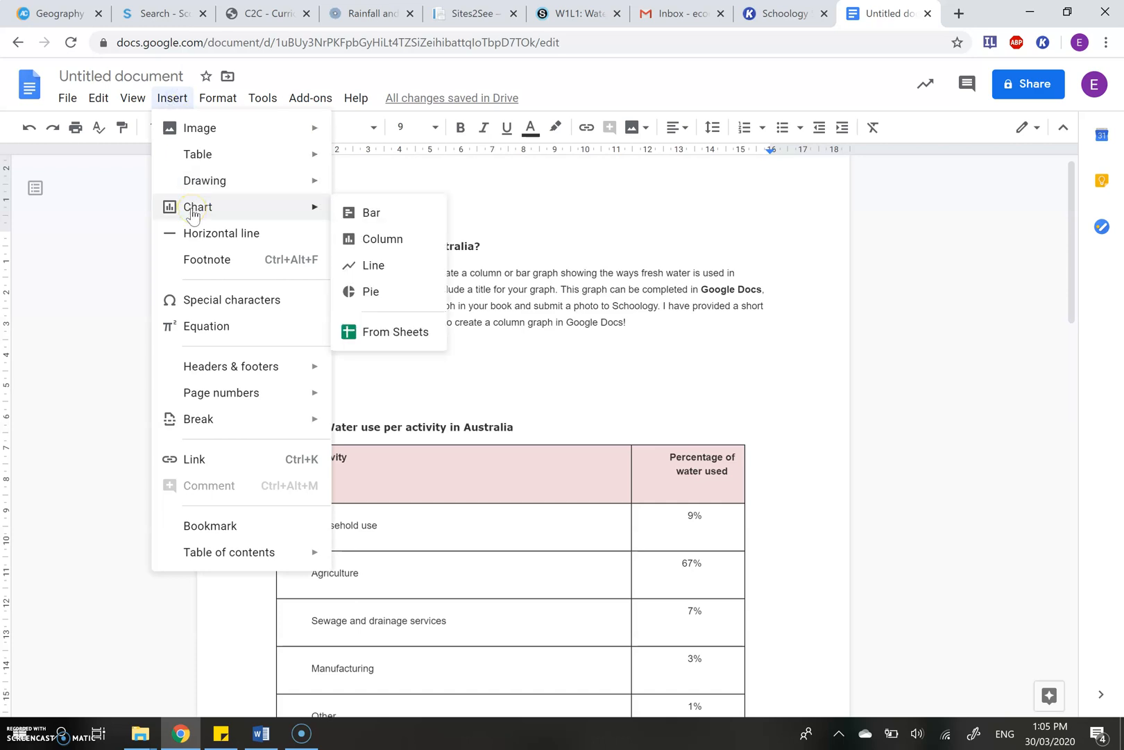
pyautogui.click(312, 208)
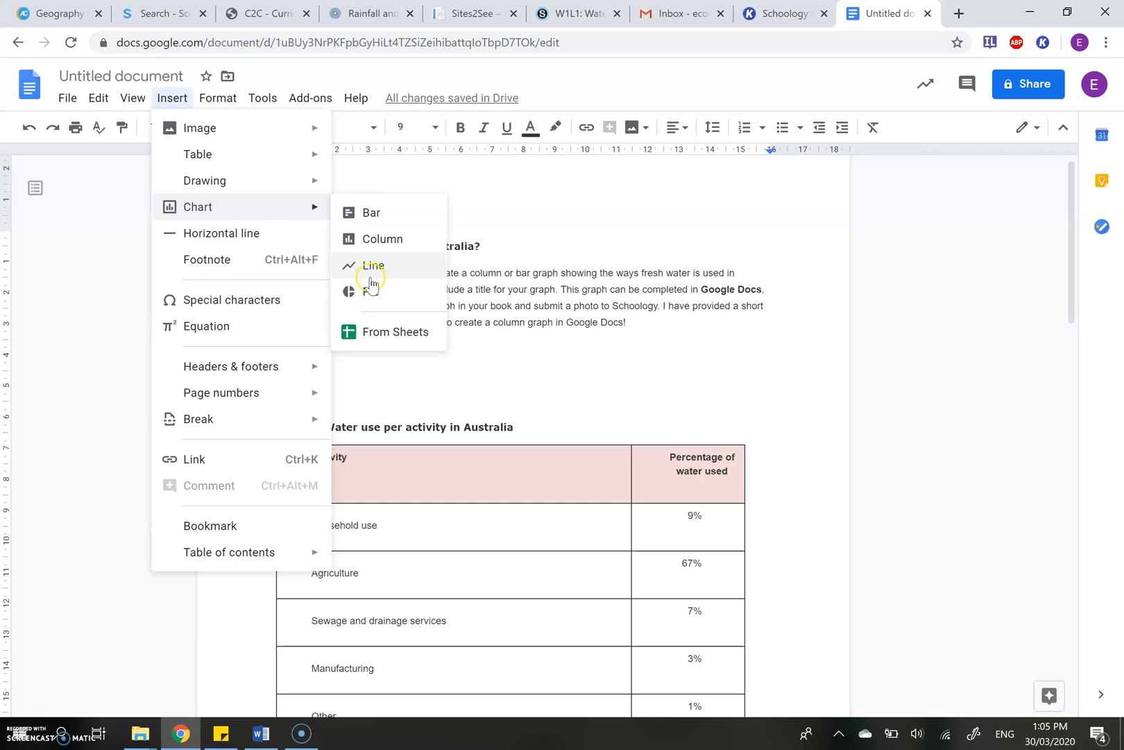
pyautogui.click(377, 243)
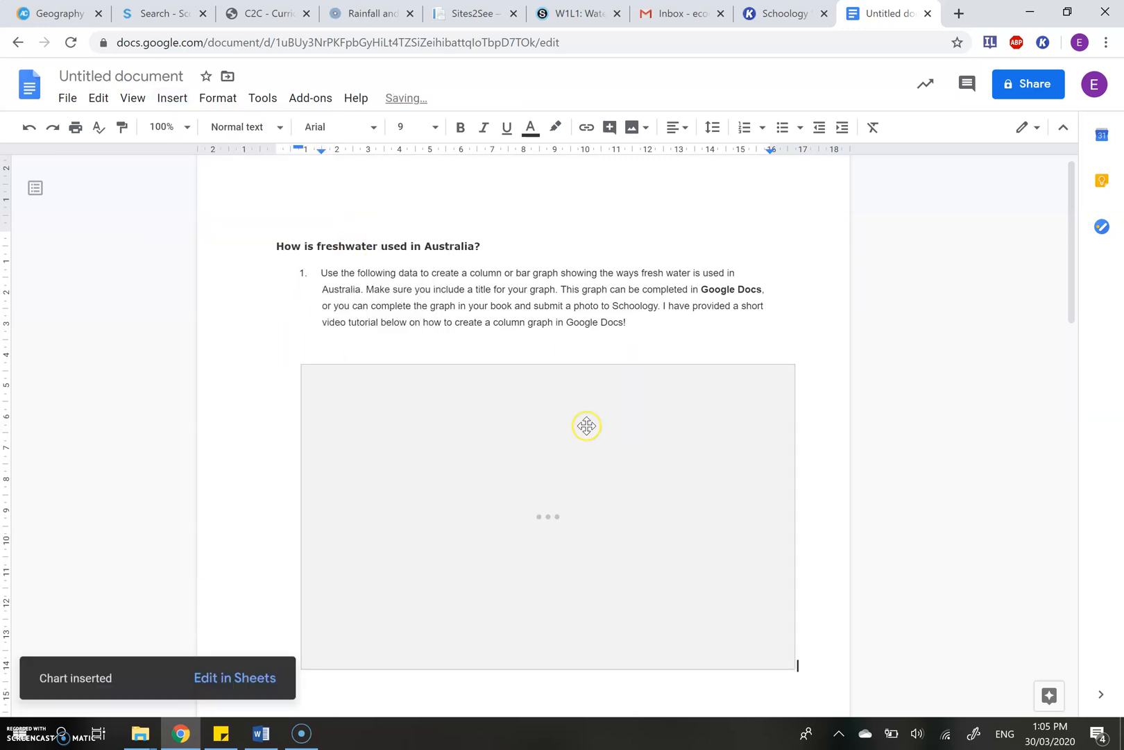
pyautogui.click(227, 673)
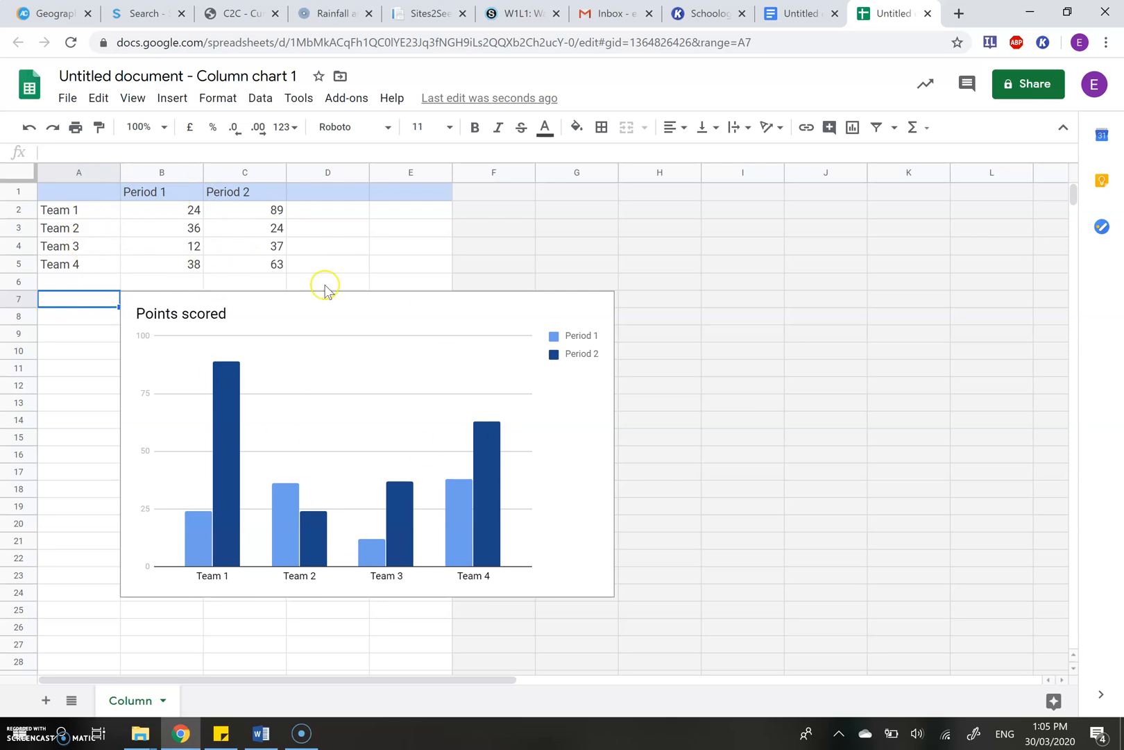
# Step: Look at the link options of the inserted chart in the document, including Open source, and return to the chart's spreadsheet
pyautogui.click(801, 13)
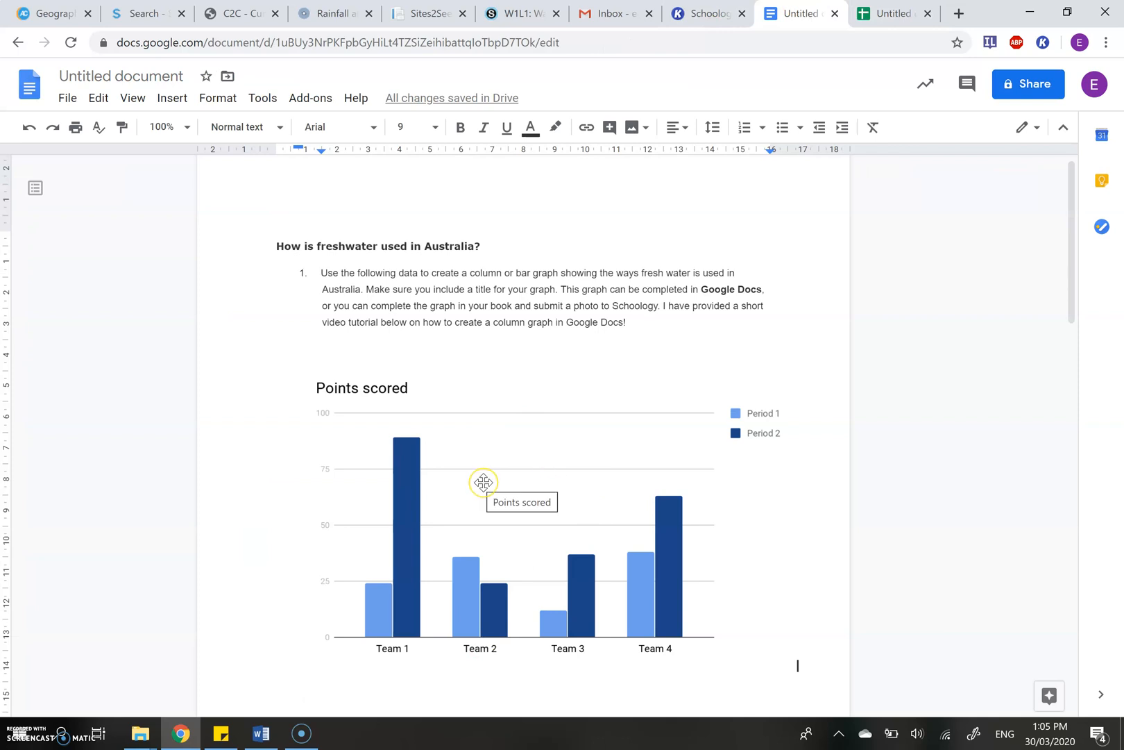
pyautogui.scroll(1, 484, 482)
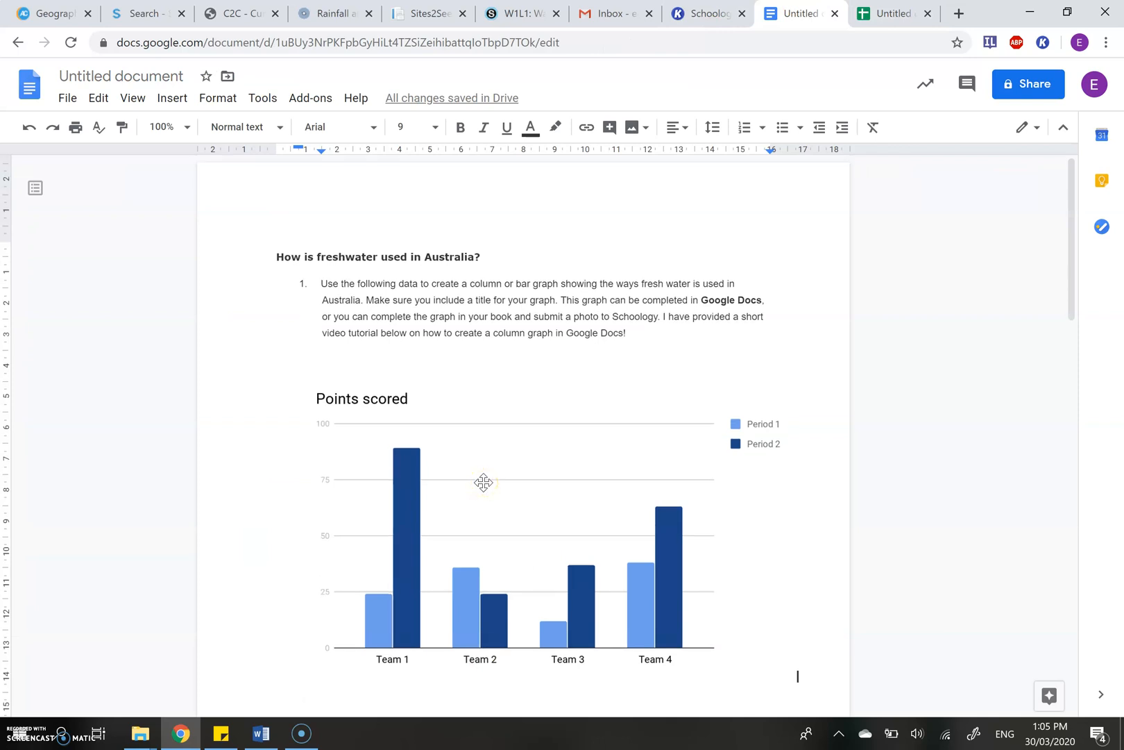
pyautogui.click(531, 428)
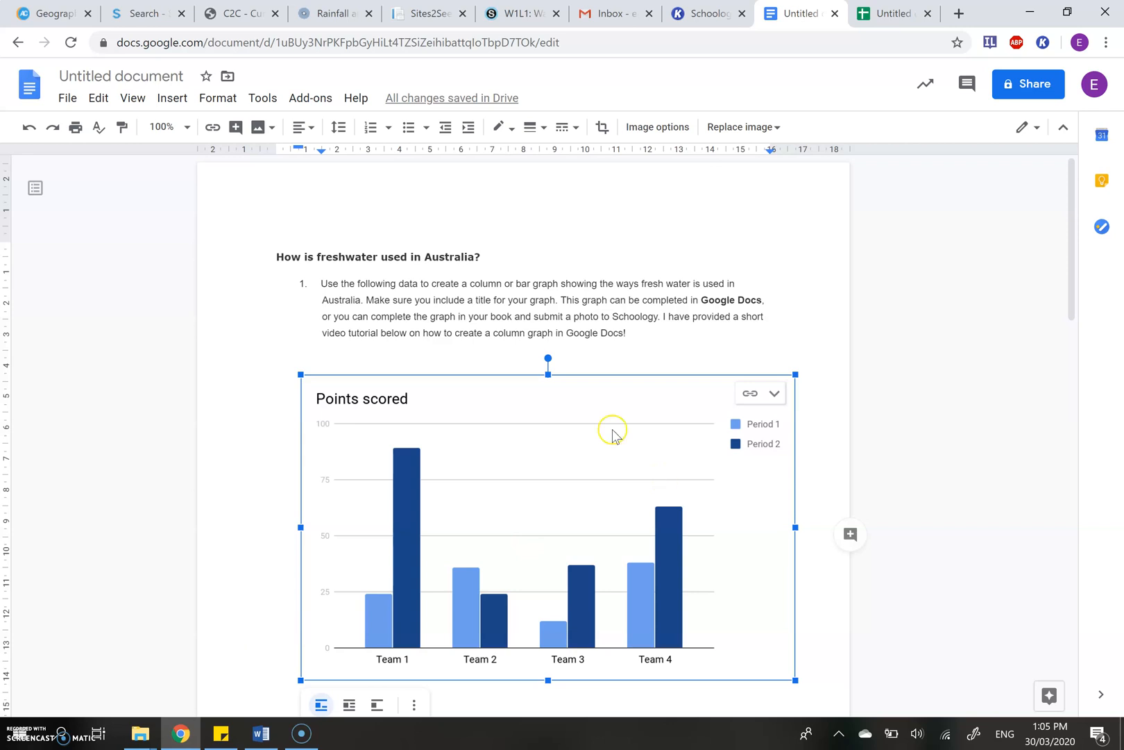
pyautogui.click(775, 392)
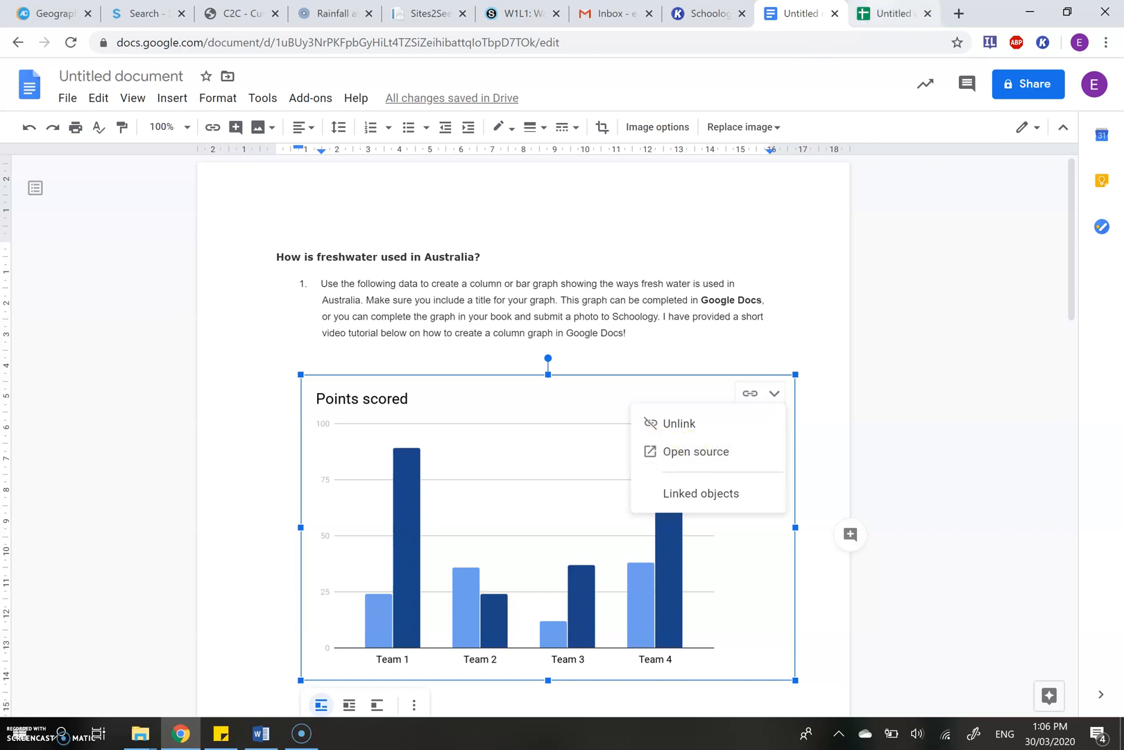
pyautogui.click(886, 302)
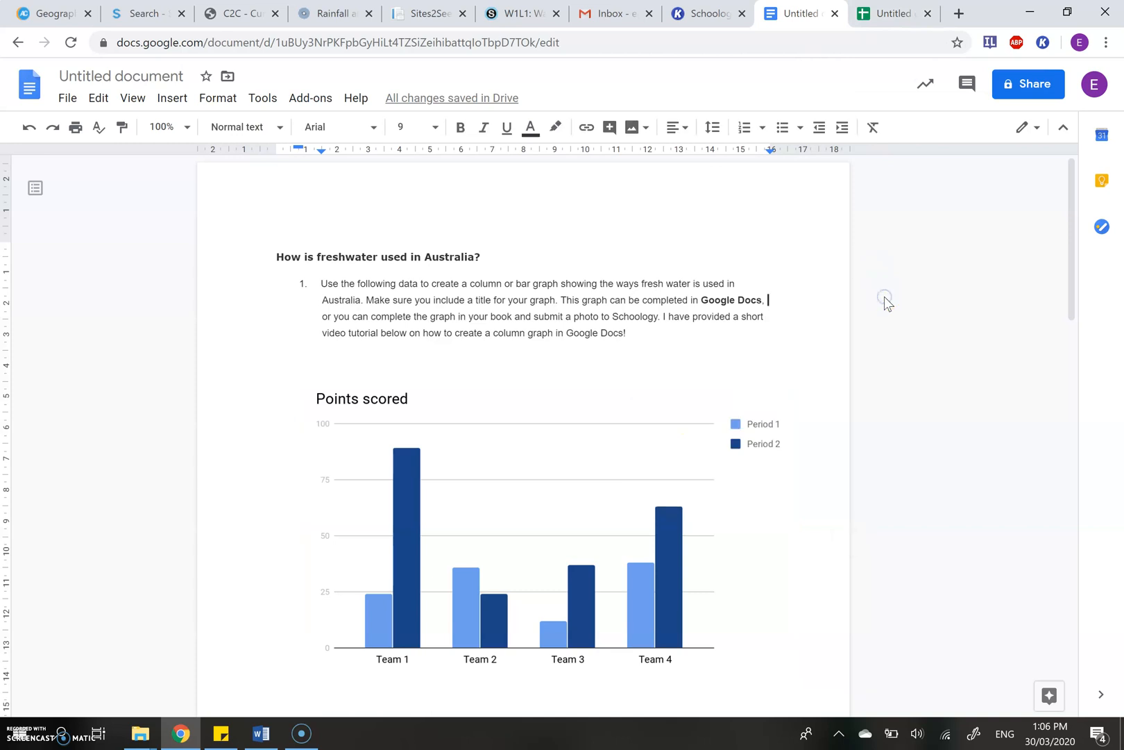
pyautogui.click(890, 15)
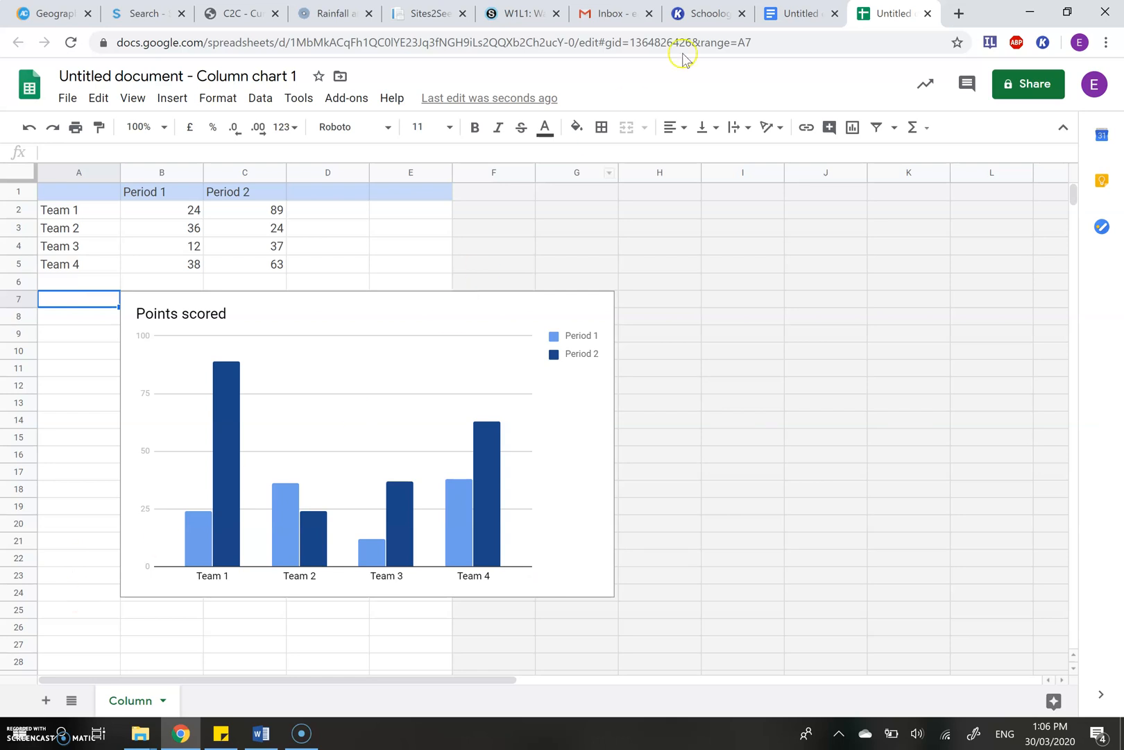
# Step: Check the activity names in the document's Table 1 and return to the chart's spreadsheet
pyautogui.click(802, 13)
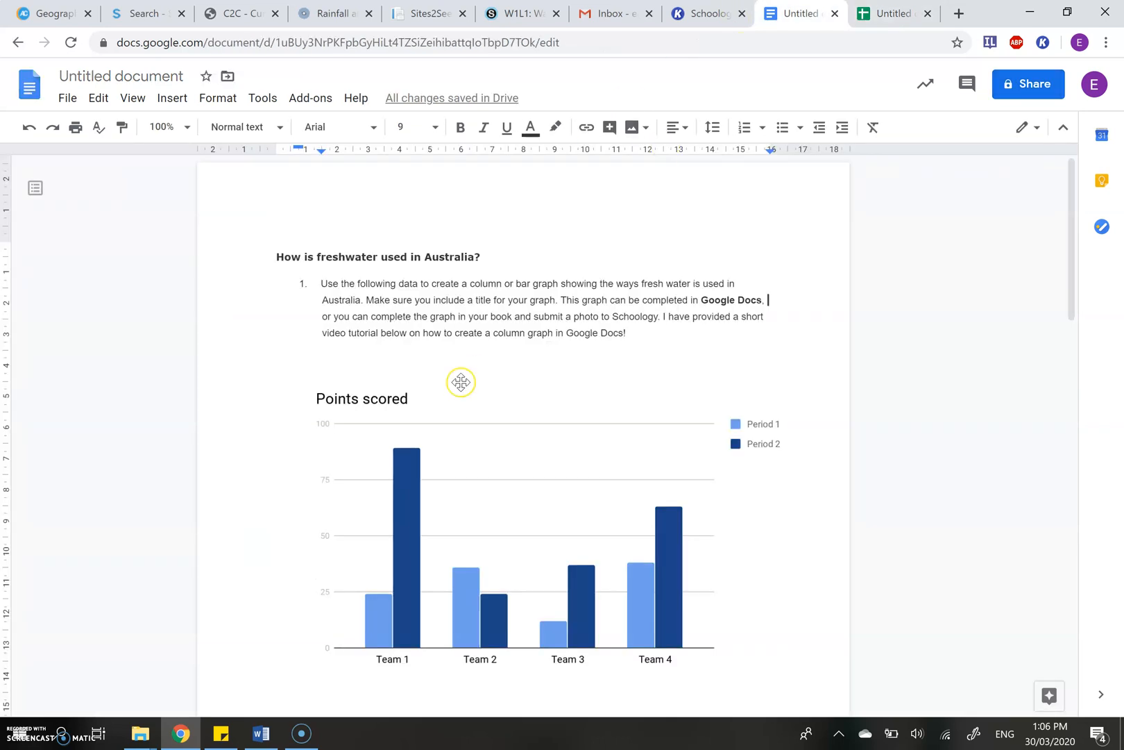
pyautogui.scroll(-2, 461, 382)
pyautogui.scroll(-5, 461, 382)
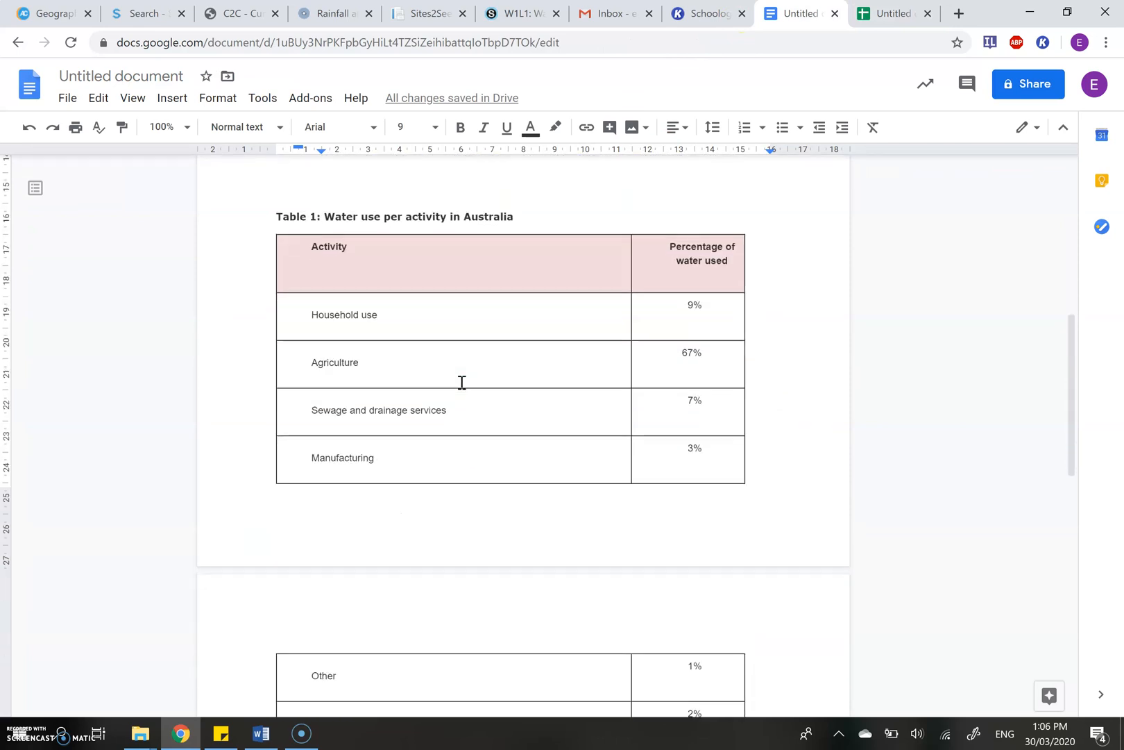
pyautogui.scroll(-1, 499, 345)
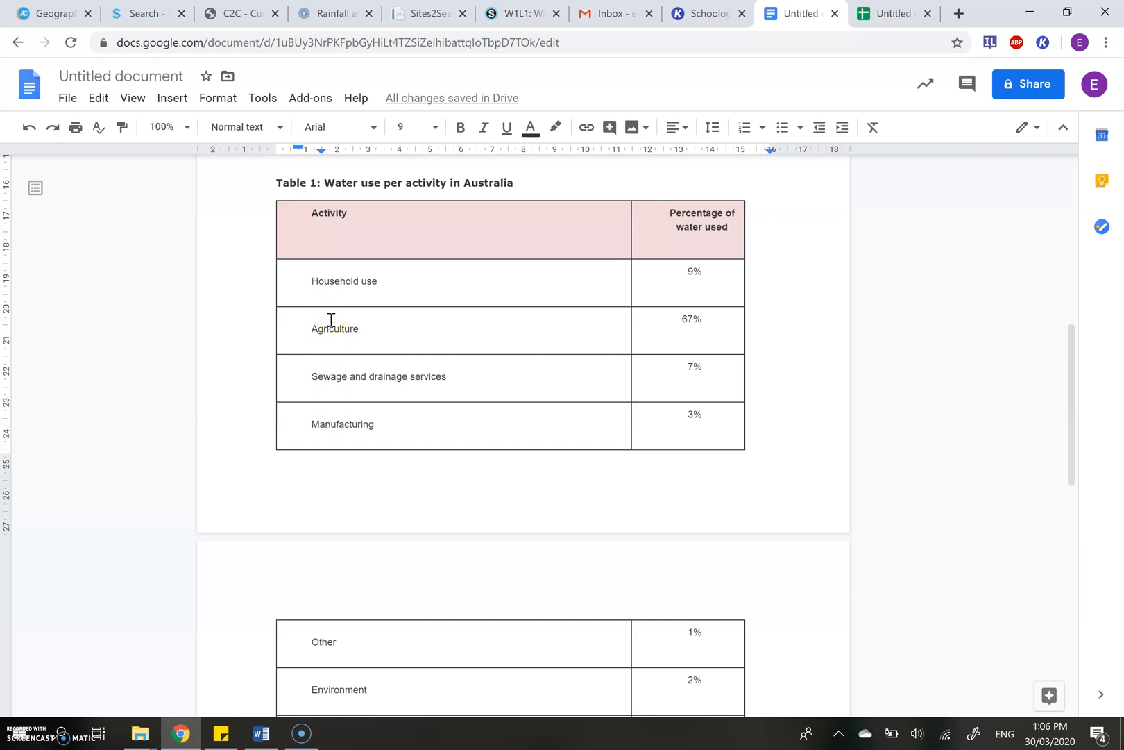
pyautogui.click(891, 13)
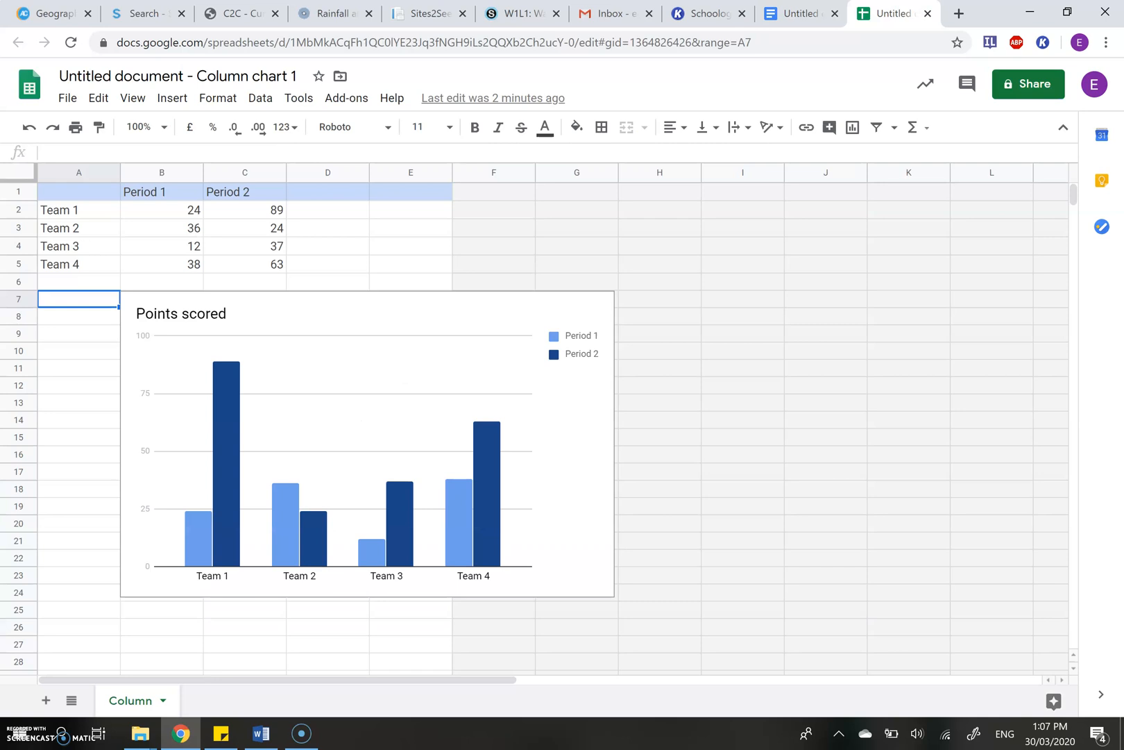
# Step: Replace the first two row labels, Team 1 and Team 2, with "Household Use" and "Agriculture"
pyautogui.click(70, 211)
pyautogui.doubleClick(75, 209)
pyautogui.write('Household Use')
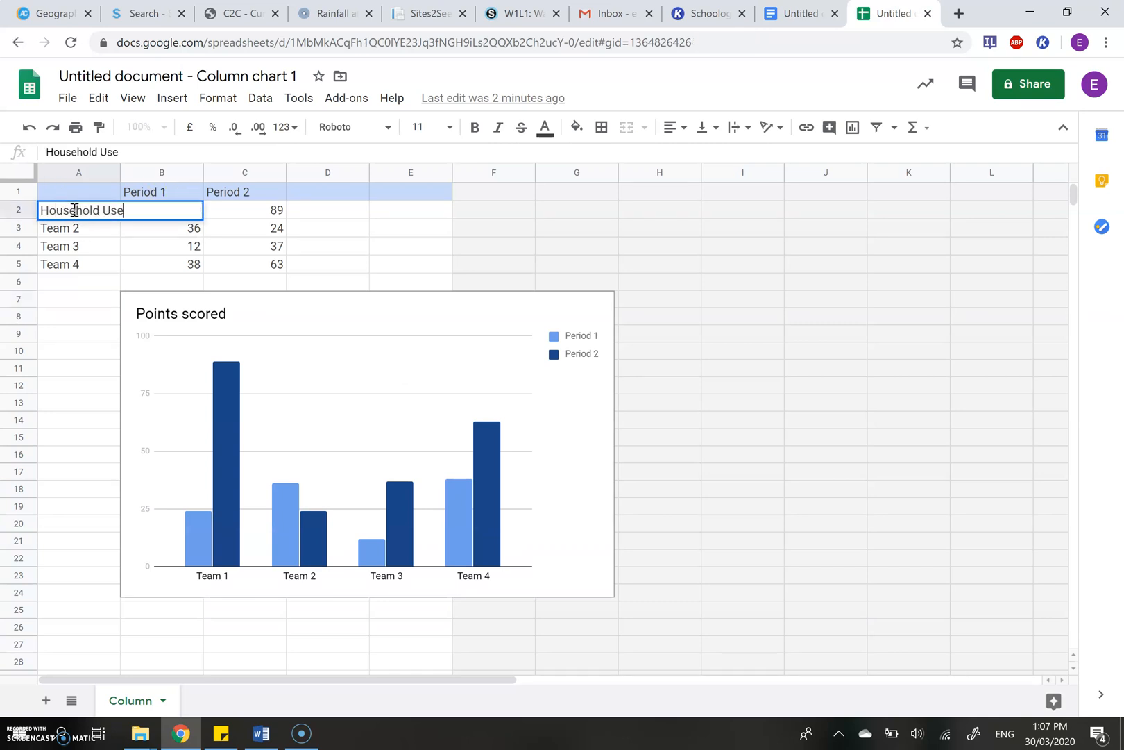
pyautogui.doubleClick(75, 228)
pyautogui.write('Agriculture')
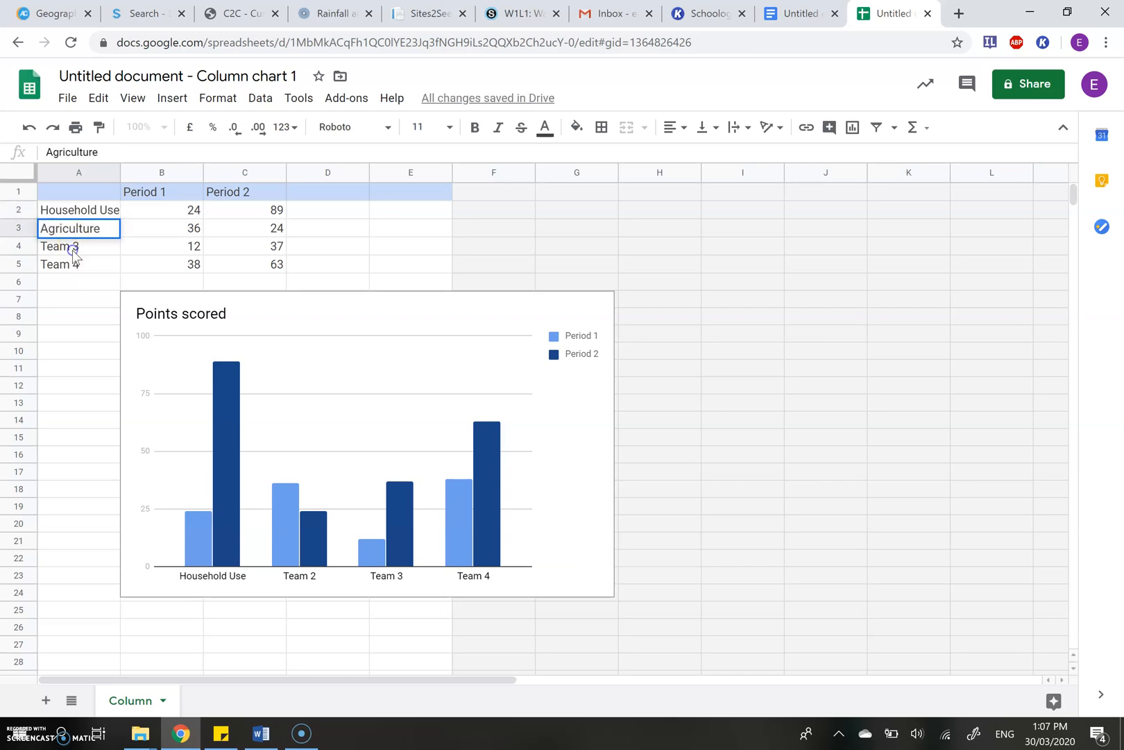
# Step: Replace the labels Team 3 and Team 4 with "Sewerage and Drainage Services" and "Manufacturing"
pyautogui.doubleClick(73, 247)
pyautogui.tripleClick(73, 250)
pyautogui.write('Sew')
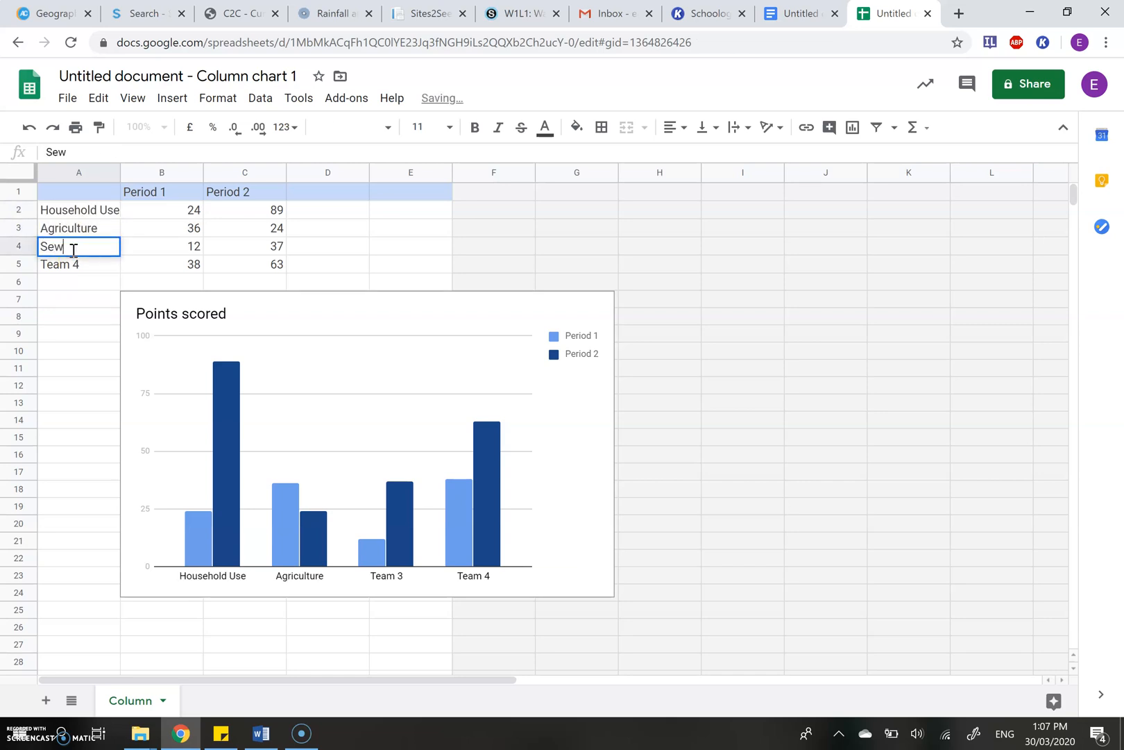
pyautogui.write('erage and Drainage Services')
pyautogui.click(70, 263)
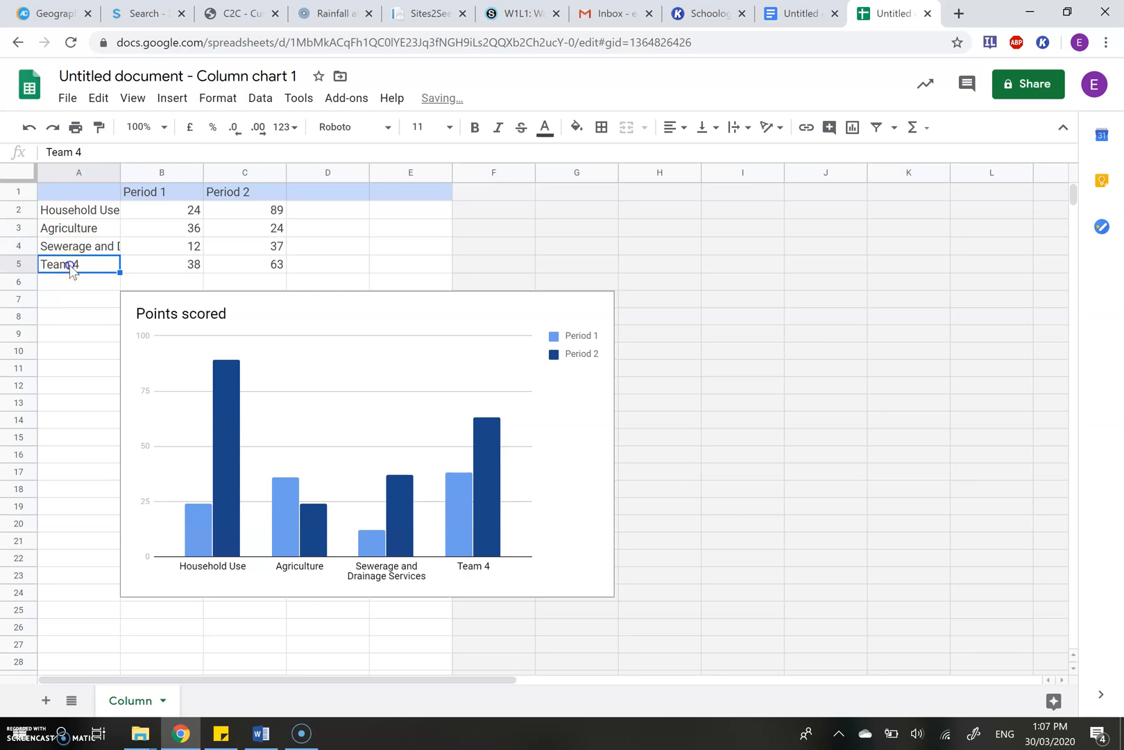
pyautogui.write('Manufacturi')
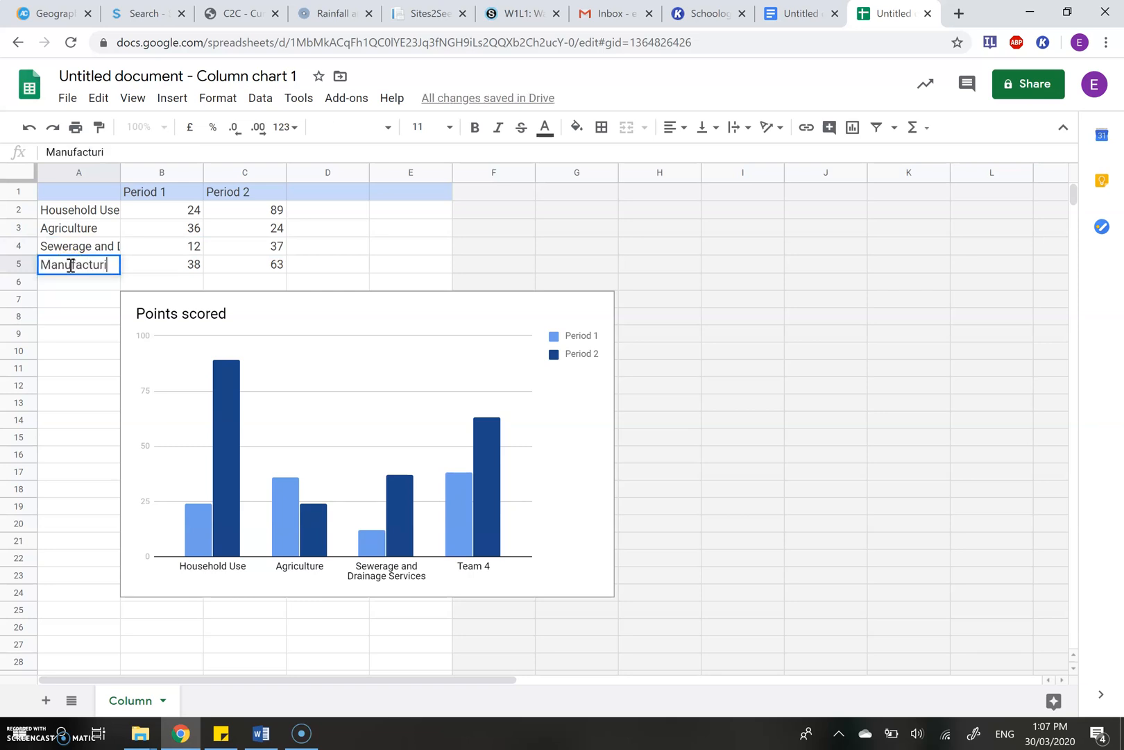
pyautogui.write('ng')
pyautogui.click(80, 316)
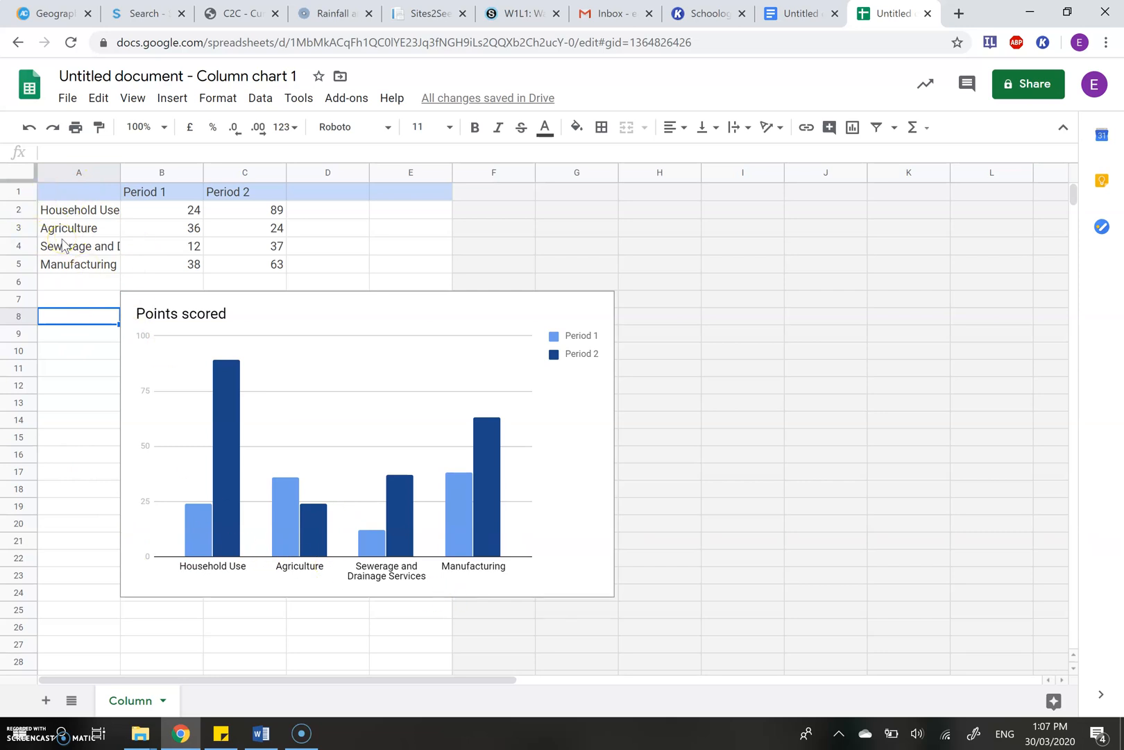
# Step: Delete the Period 2 heading and its values in C1:C5
pyautogui.click(321, 501)
pyautogui.click(222, 192)
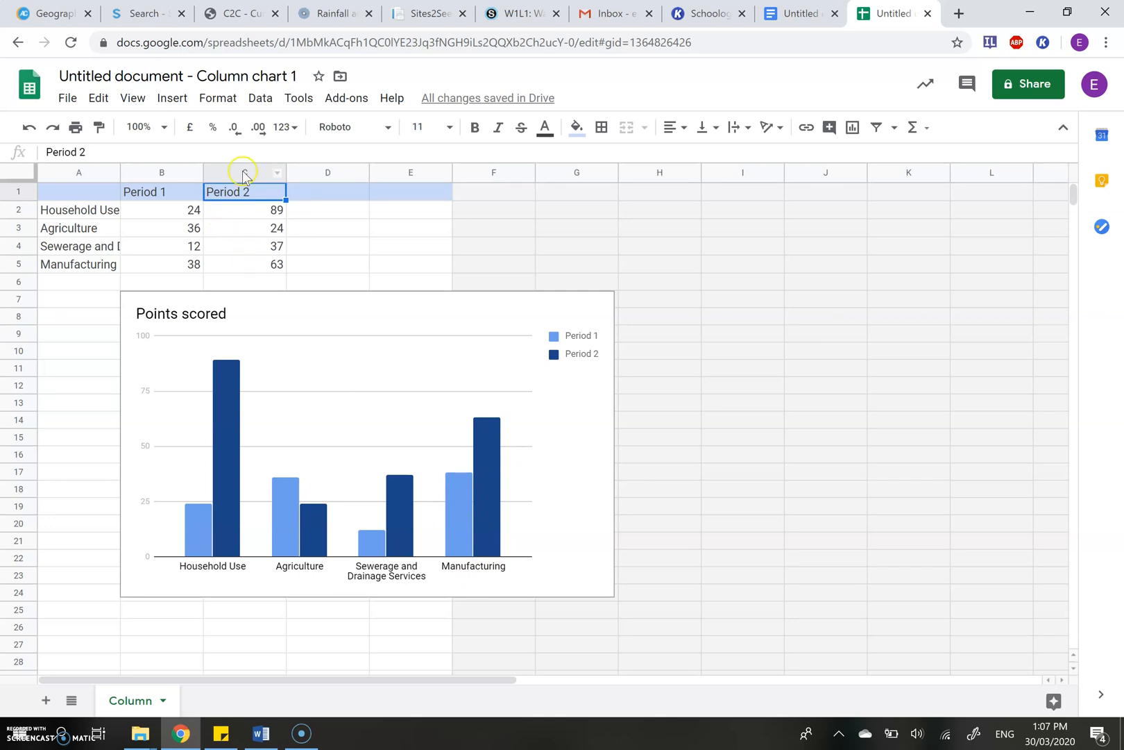
pyautogui.keyDown('shift'); pyautogui.click(259, 266); pyautogui.keyUp('shift')
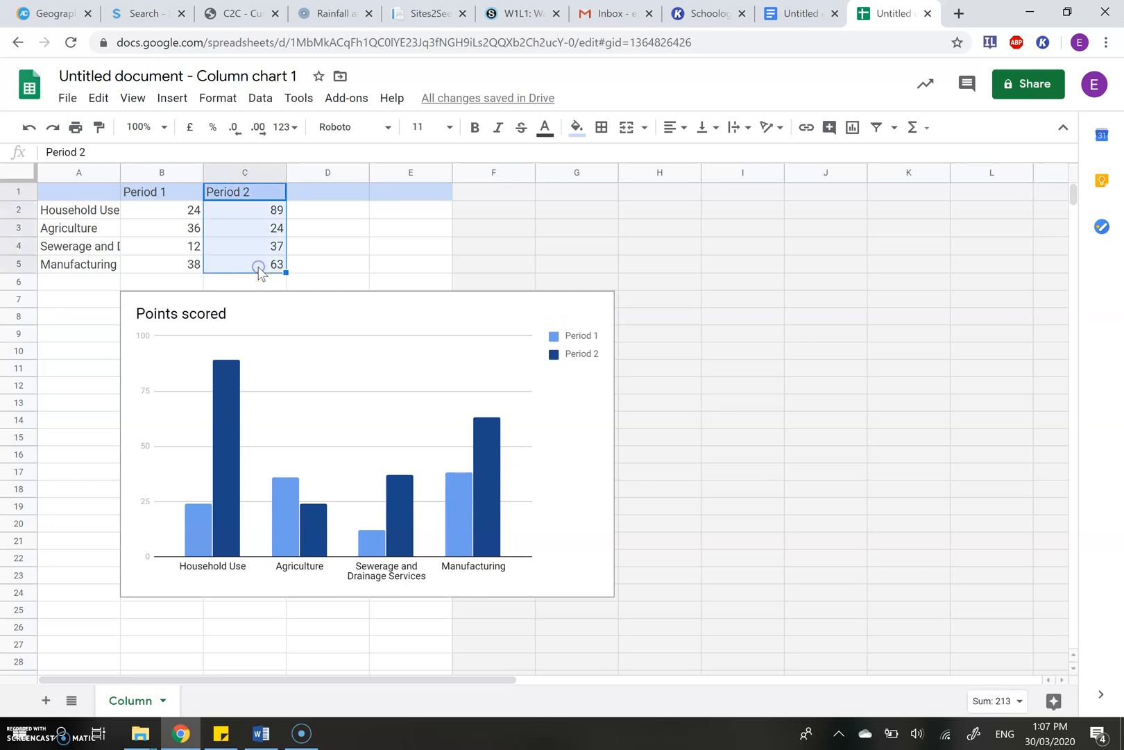
pyautogui.press('Delete')
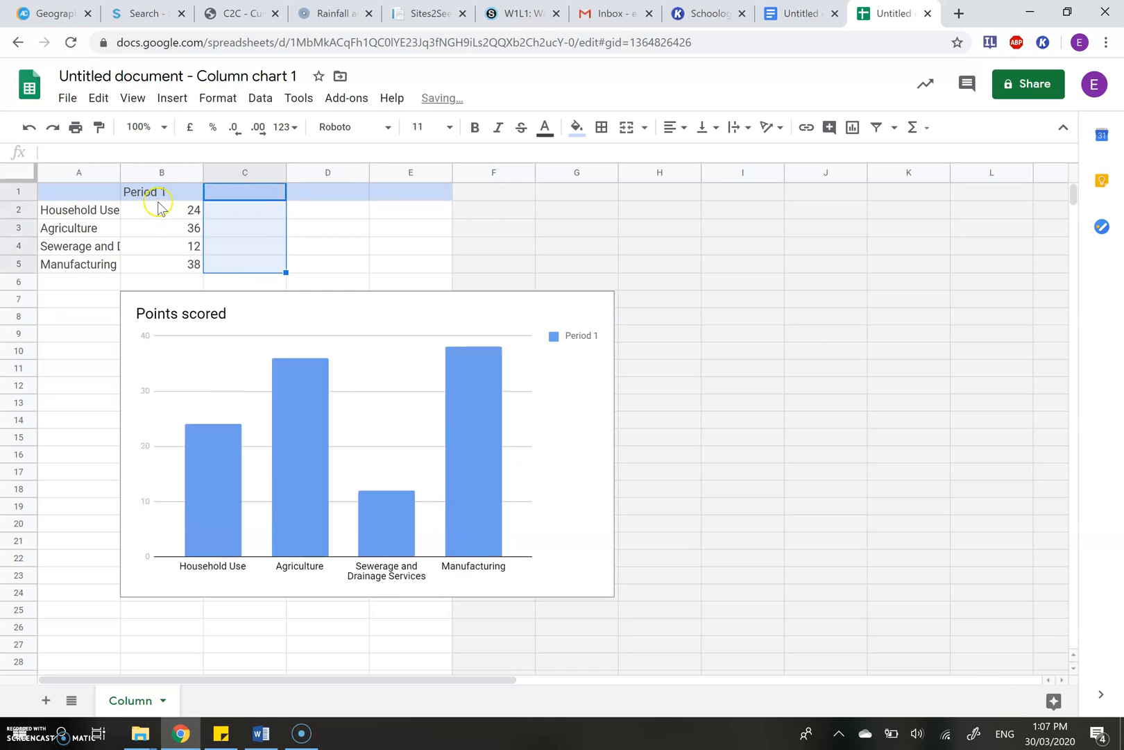
# Step: Using the percentages in the document's Table 1, set Household Use to 9 and Agriculture to 67 in the chart's spreadsheet
pyautogui.click(158, 199)
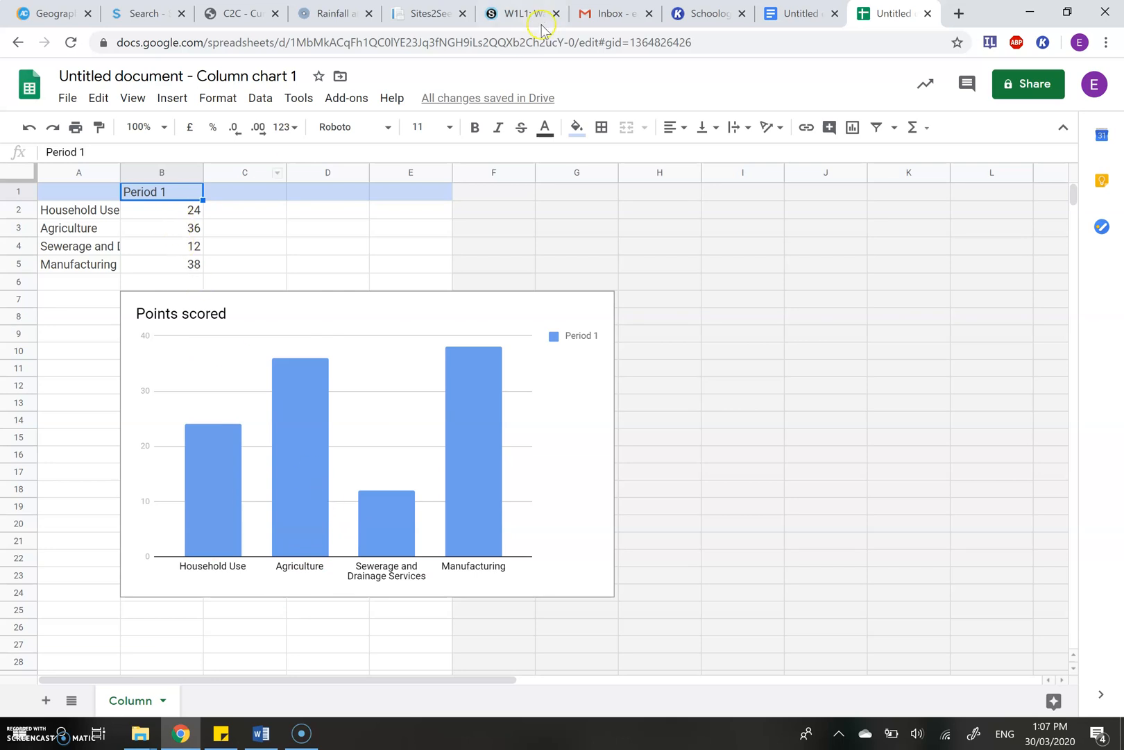
pyautogui.click(776, 8)
pyautogui.scroll(-1, 455, 358)
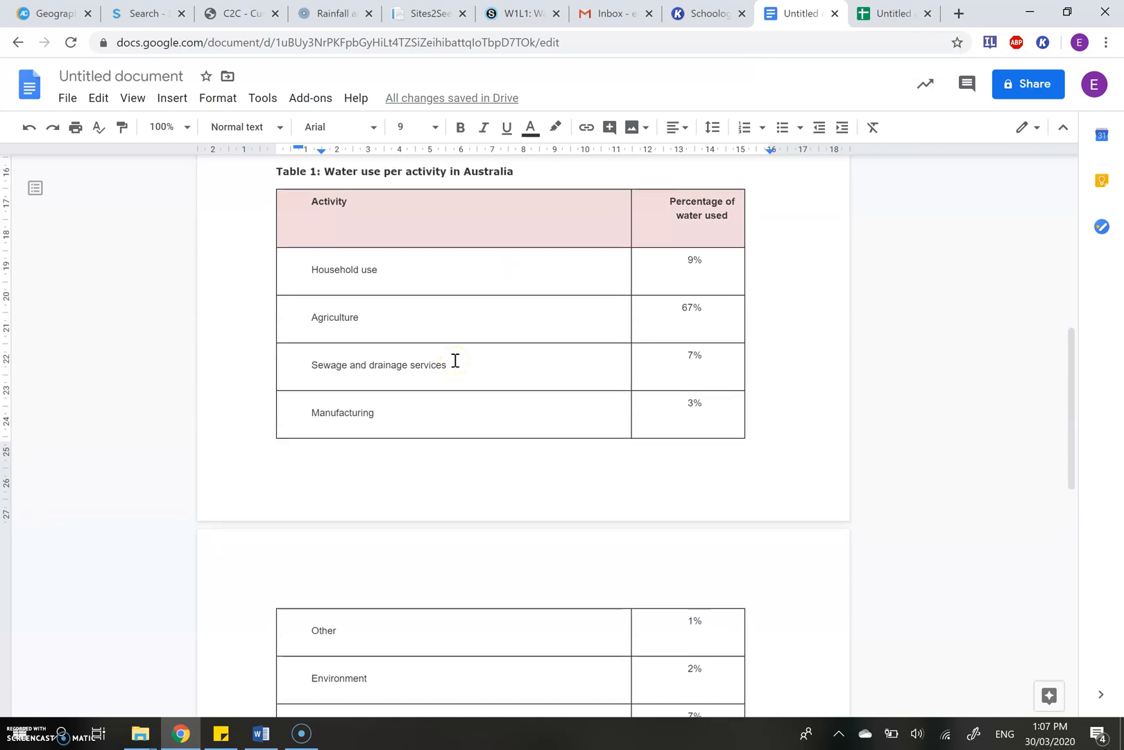
pyautogui.scroll(1, 455, 360)
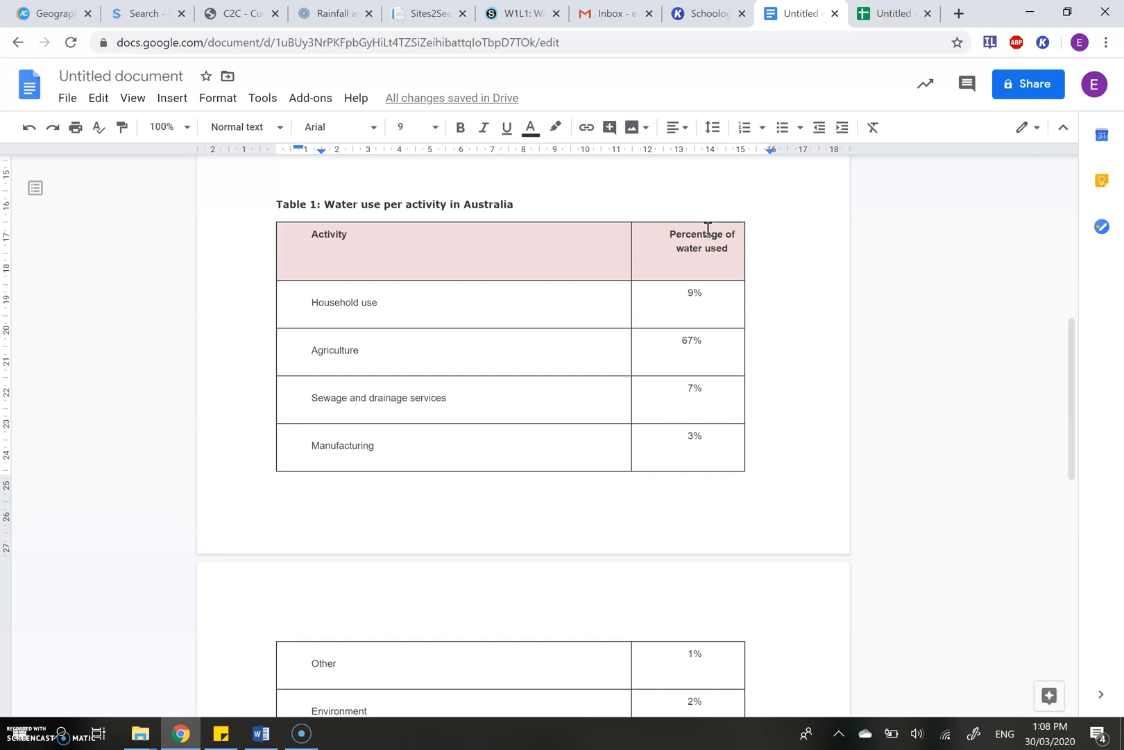
pyautogui.click(705, 273)
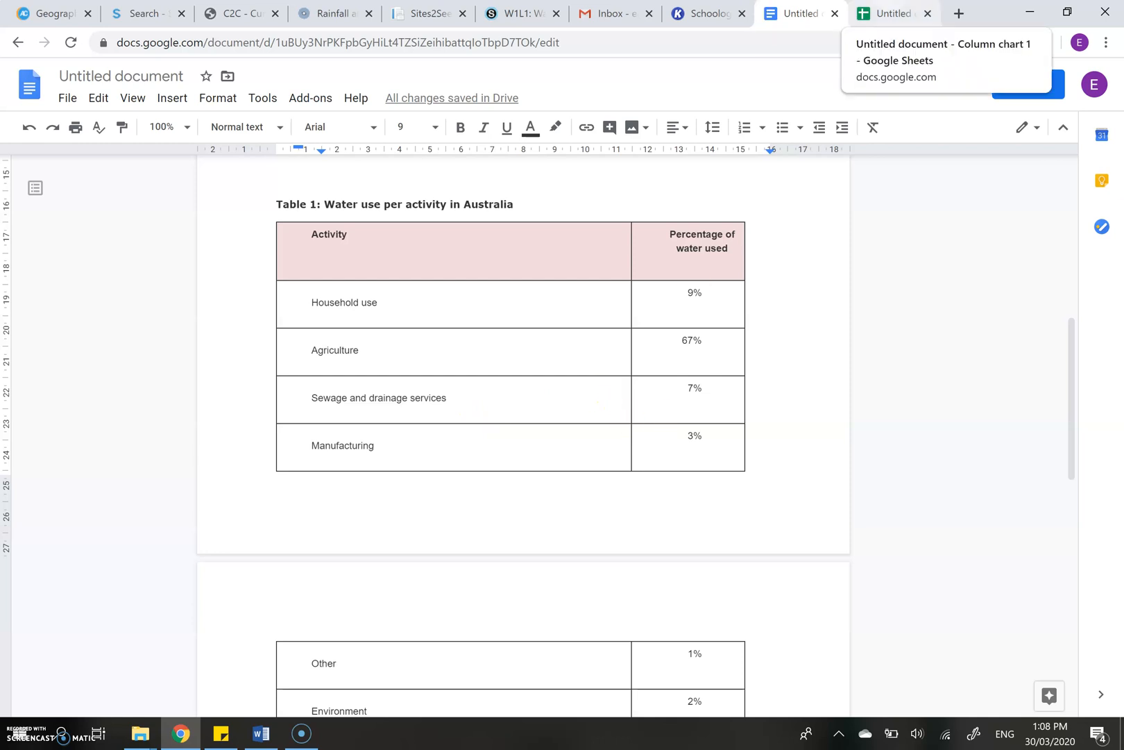
pyautogui.click(890, 13)
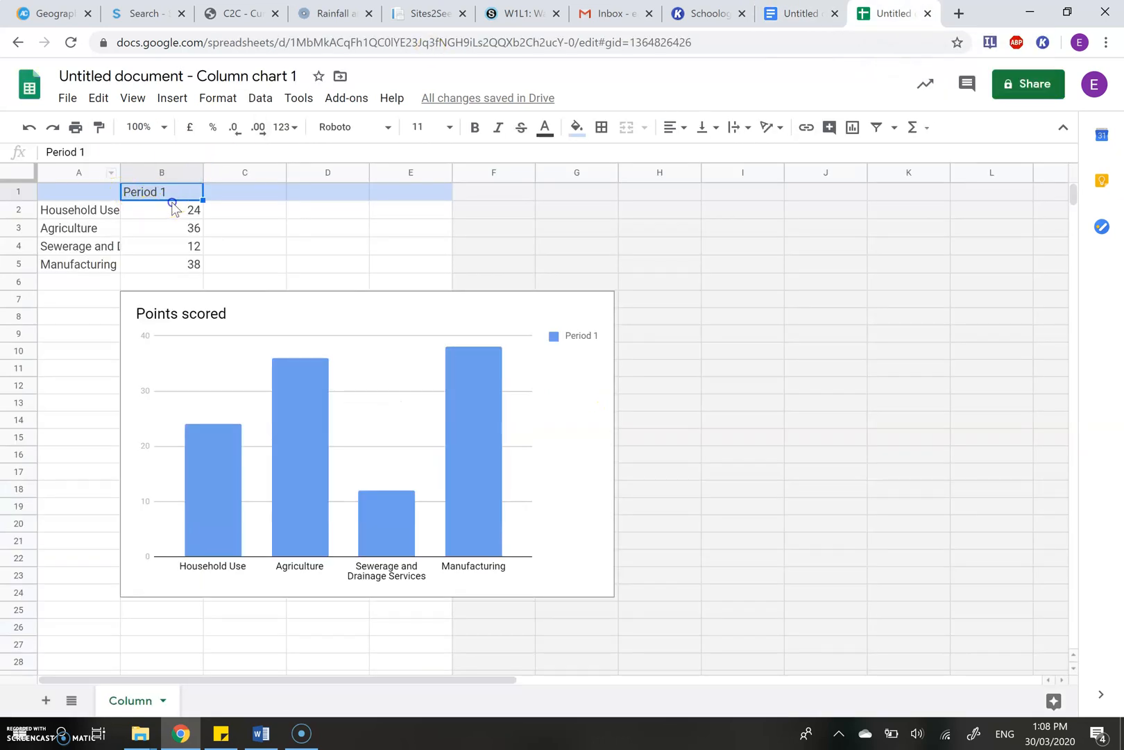
pyautogui.click(185, 211)
pyautogui.press('BackSpace')
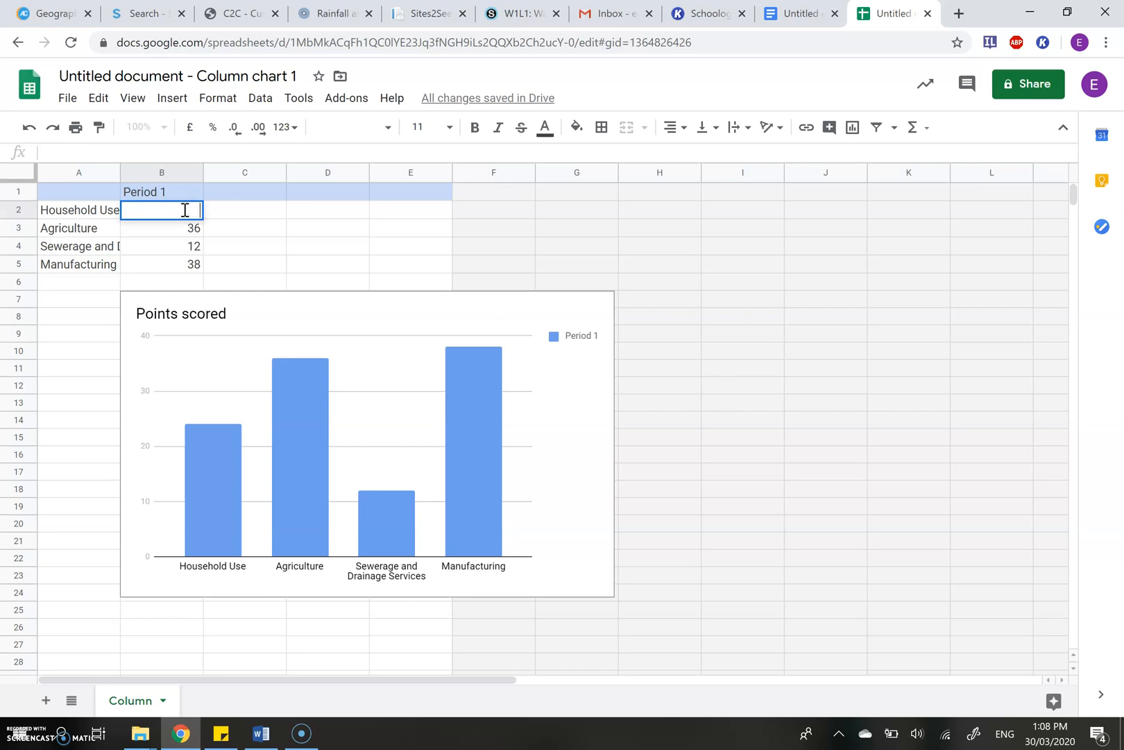
pyautogui.write('9')
pyautogui.click(194, 228)
pyautogui.press('BackSpace')
pyautogui.write('67')
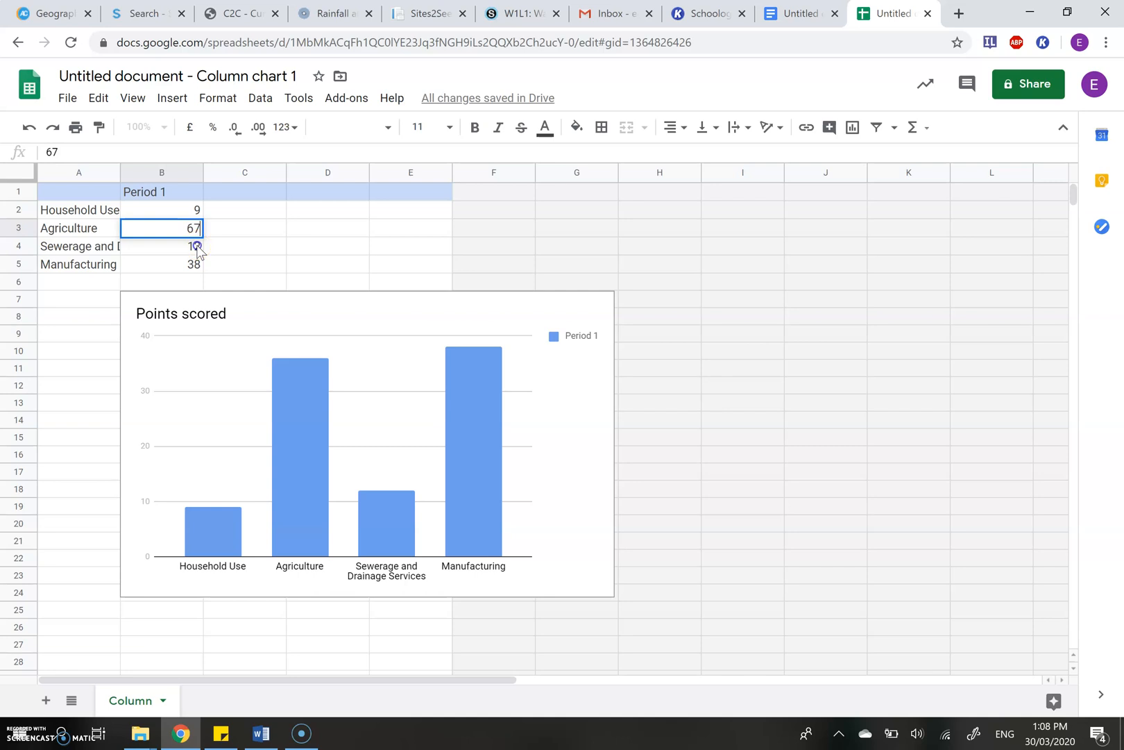
# Step: Set the Sewerage and Drainage Services value to 7 and the Manufacturing value to 3
pyautogui.click(197, 246)
pyautogui.press('BackSpace')
pyautogui.write('7')
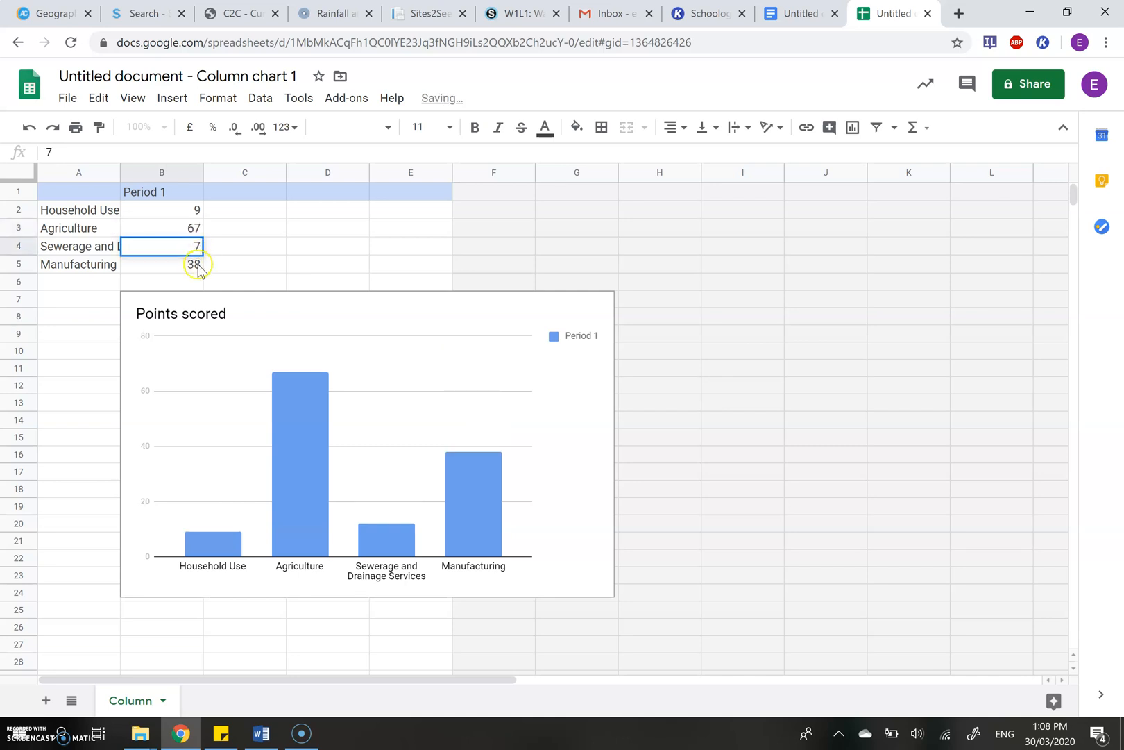
pyautogui.click(198, 264)
pyautogui.press('BackSpace')
pyautogui.write('3')
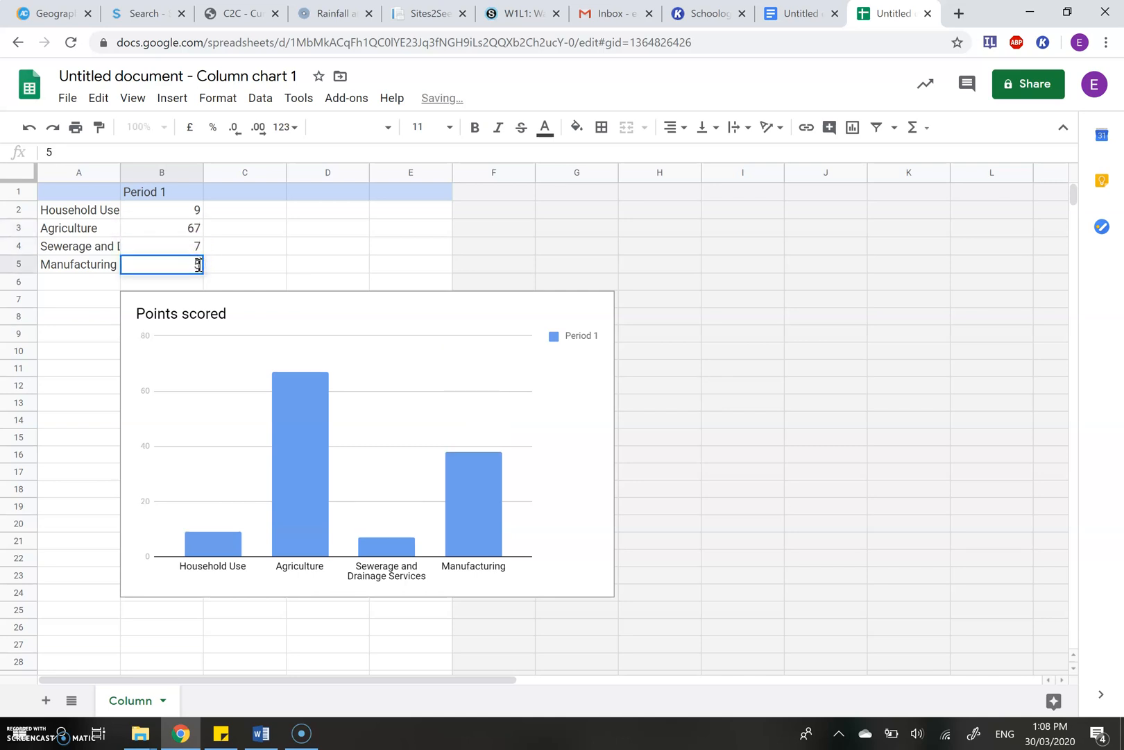
pyautogui.click(483, 266)
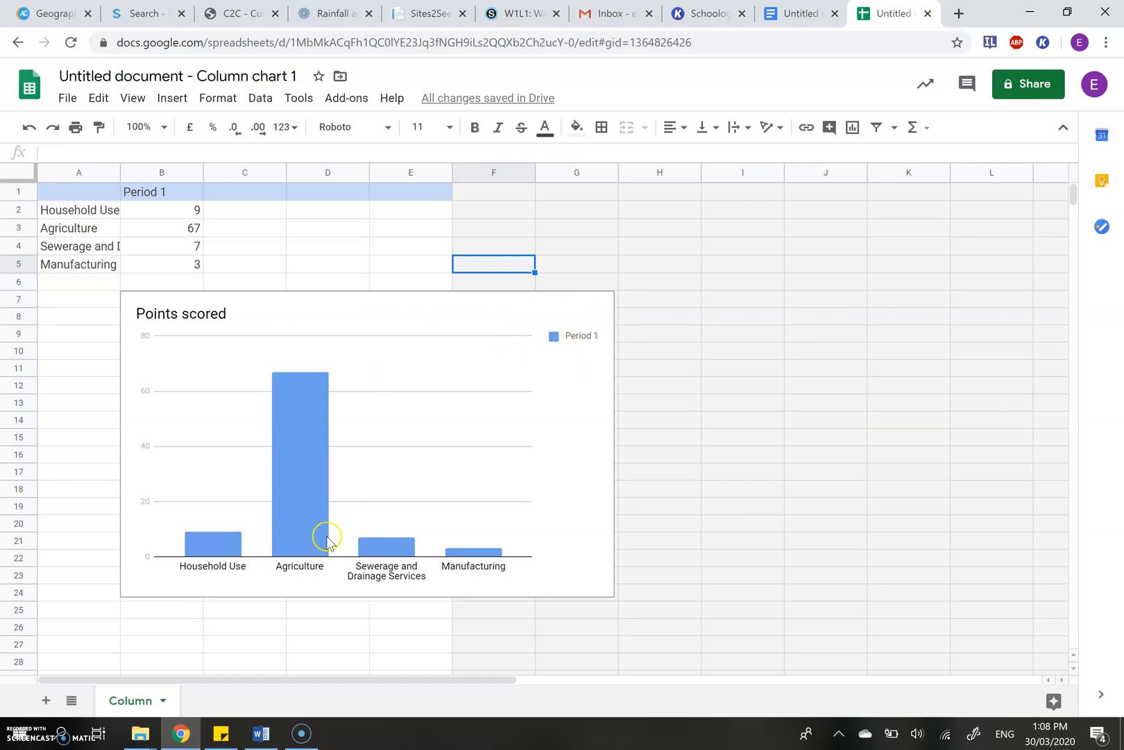
# Step: Replace the Period 1 heading in B1 with "% of Water Used"
pyautogui.click(147, 197)
pyautogui.doubleClick(148, 197)
pyautogui.press('BackSpace')
pyautogui.write('% of Water Used')
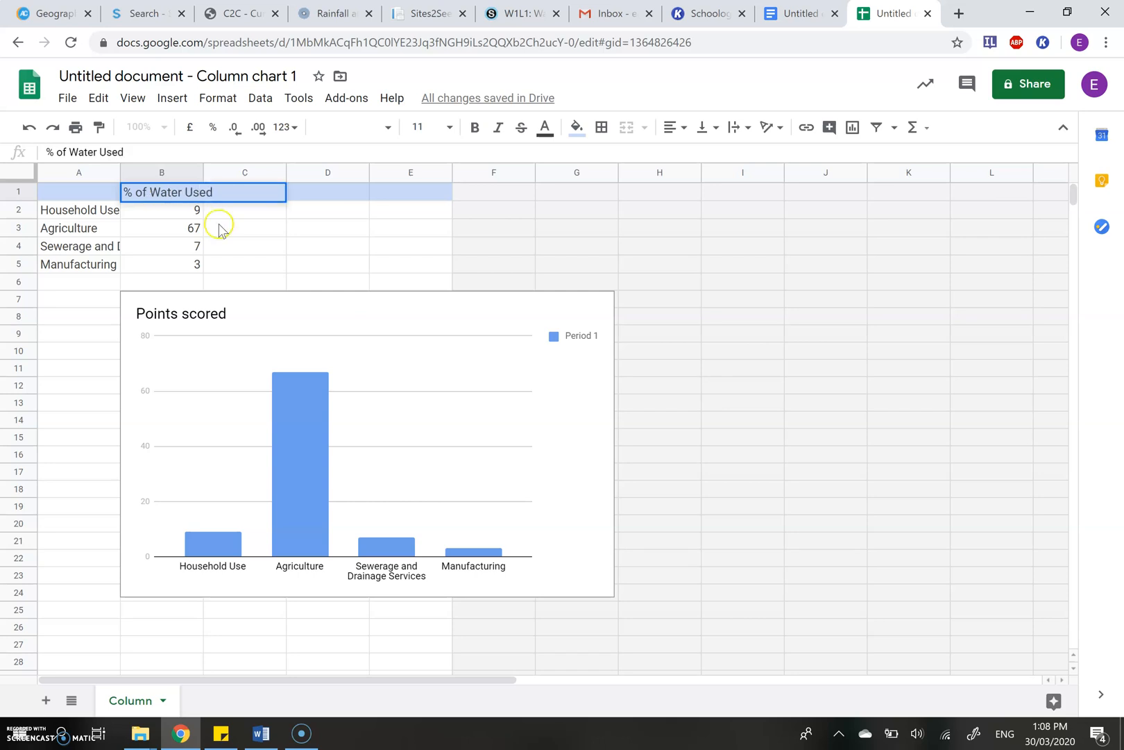
pyautogui.click(255, 231)
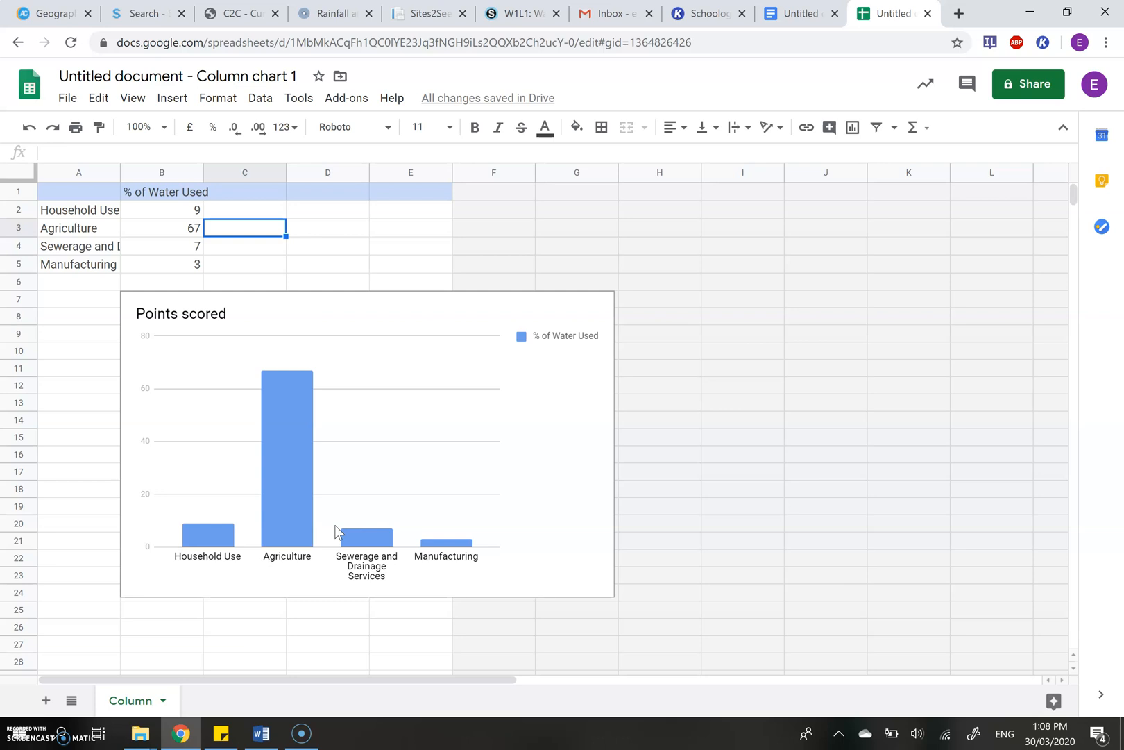
# Step: Change the chart title to "Categories of Water Use in Australia"
pyautogui.click(194, 324)
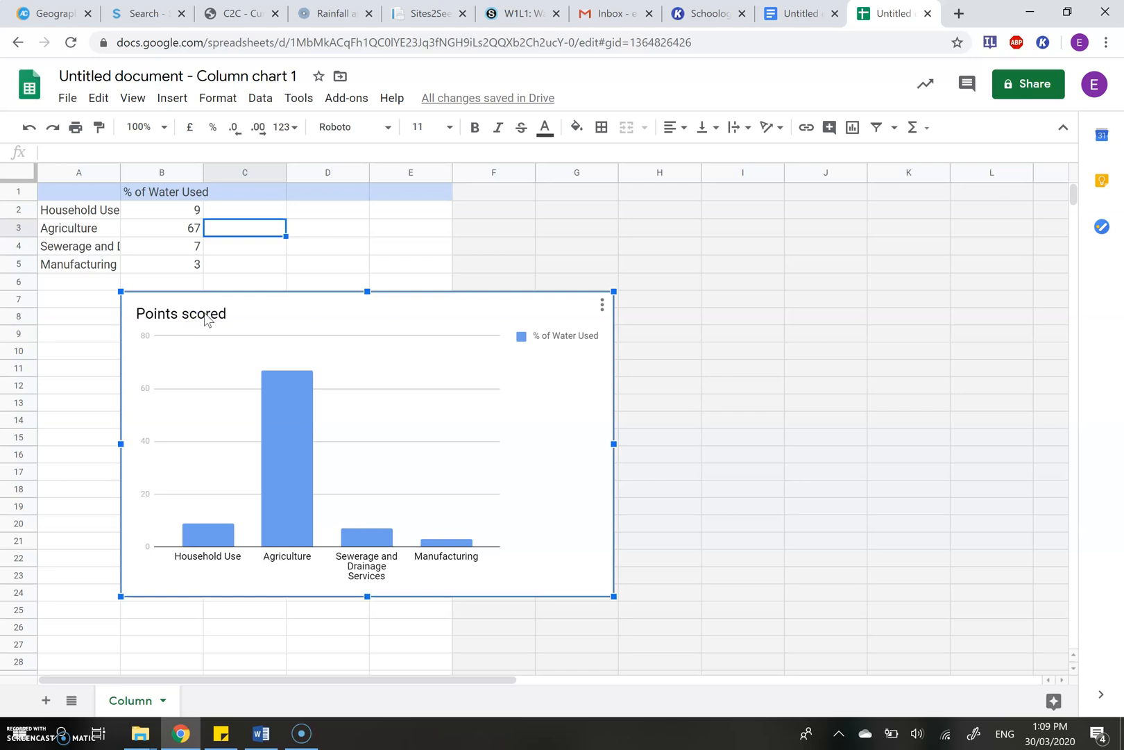
pyautogui.doubleClick(188, 312)
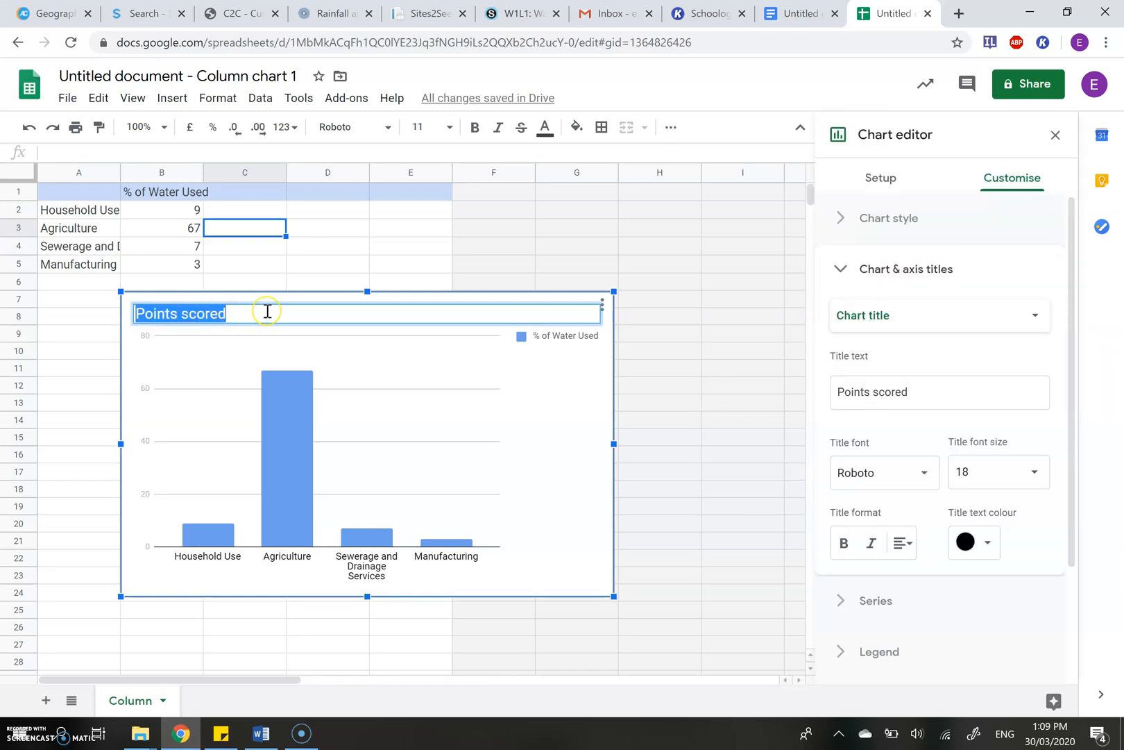
pyautogui.press('BackSpace')
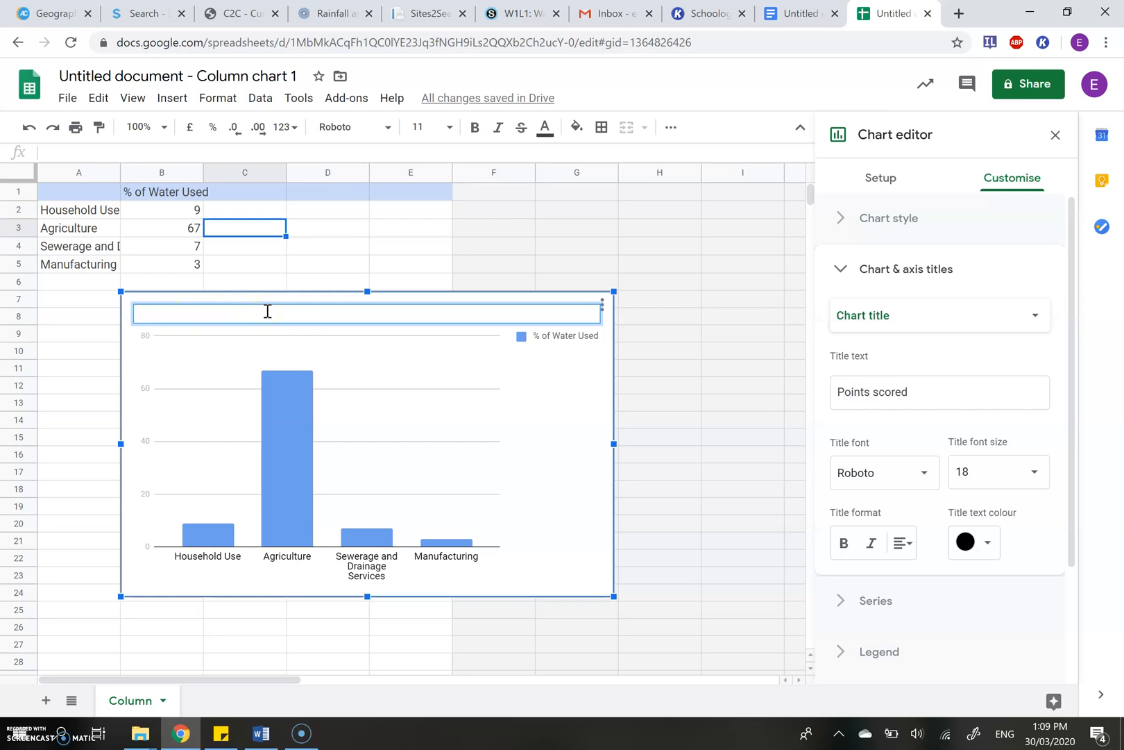
pyautogui.write('Categories of Water Use in Australia')
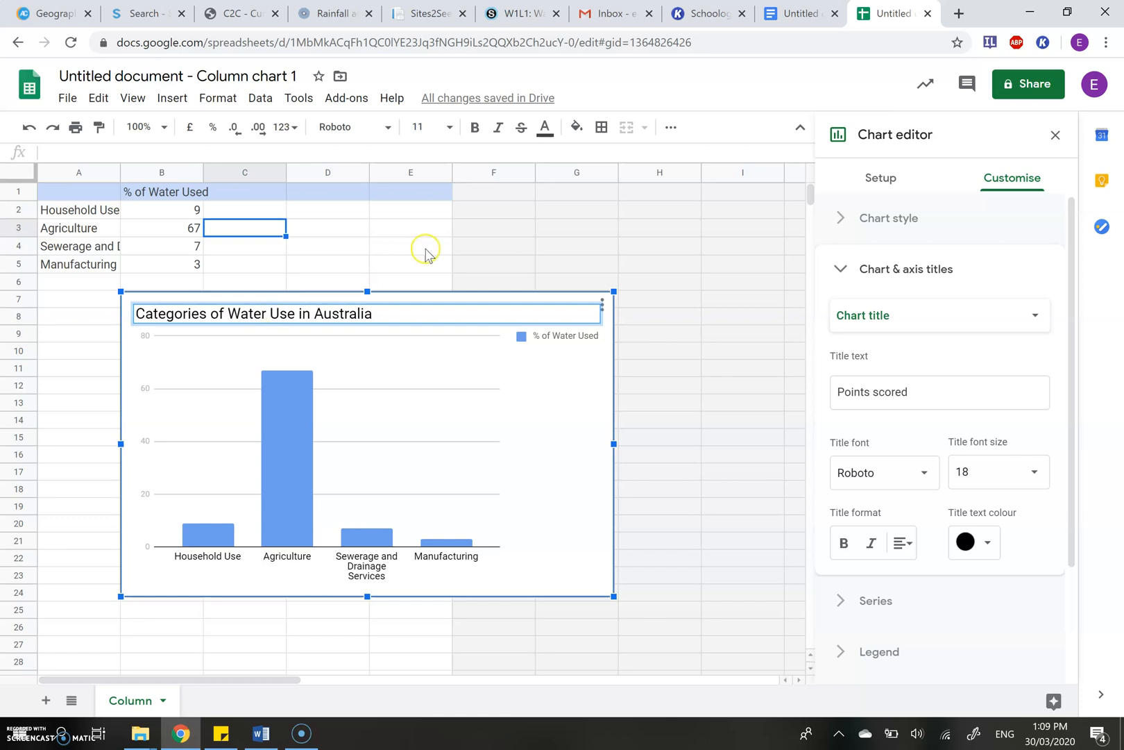
pyautogui.click(427, 250)
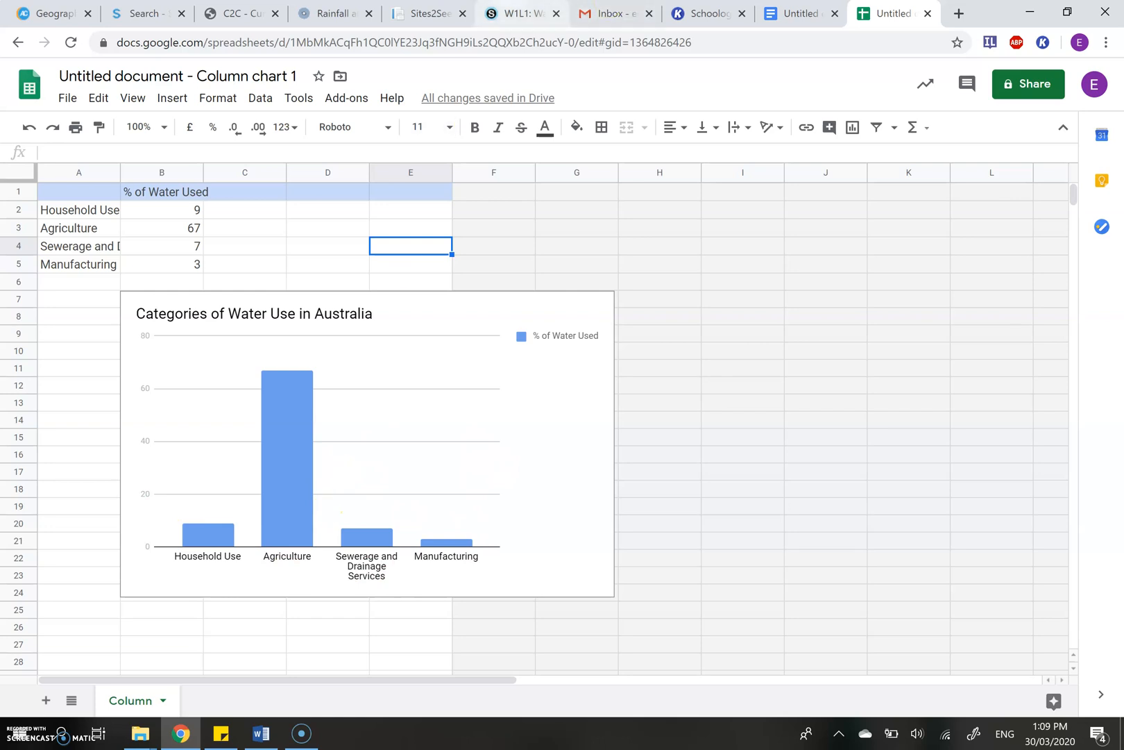
# Step: Following the remaining rows of the document's Table 1, add the labels "Other" in A6 and "Environment" in A7 of the spreadsheet
pyautogui.click(517, 13)
pyautogui.click(798, 13)
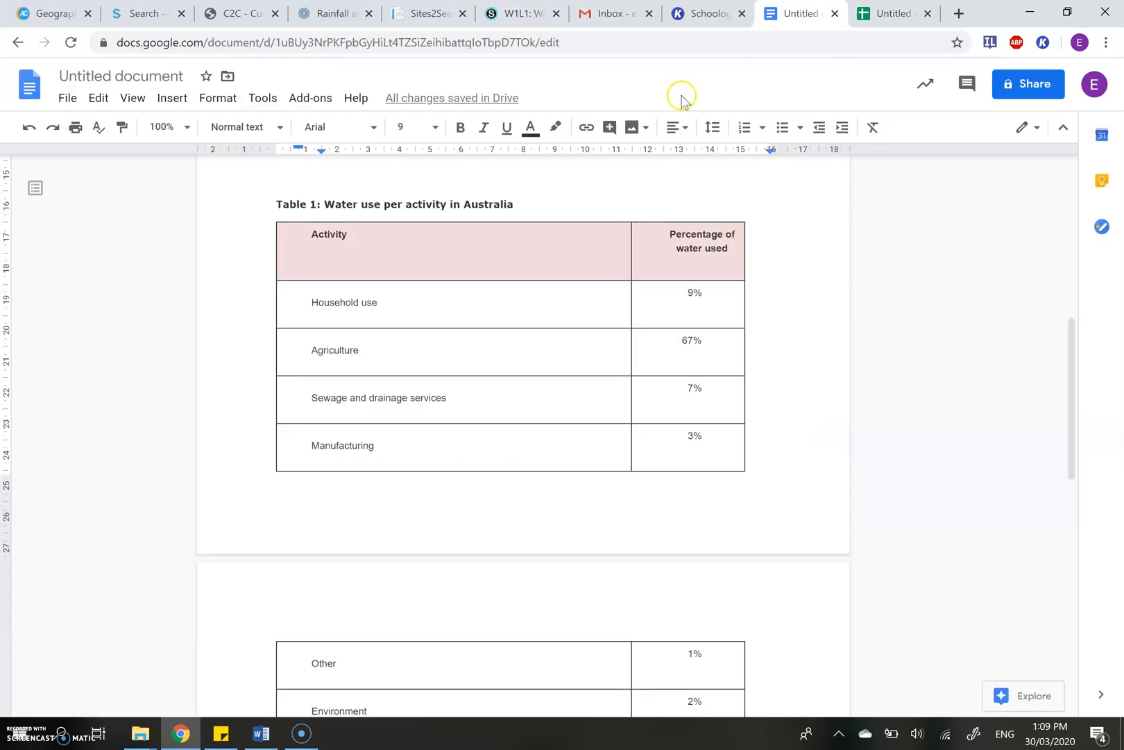
pyautogui.scroll(-1, 521, 345)
pyautogui.scroll(-4, 521, 344)
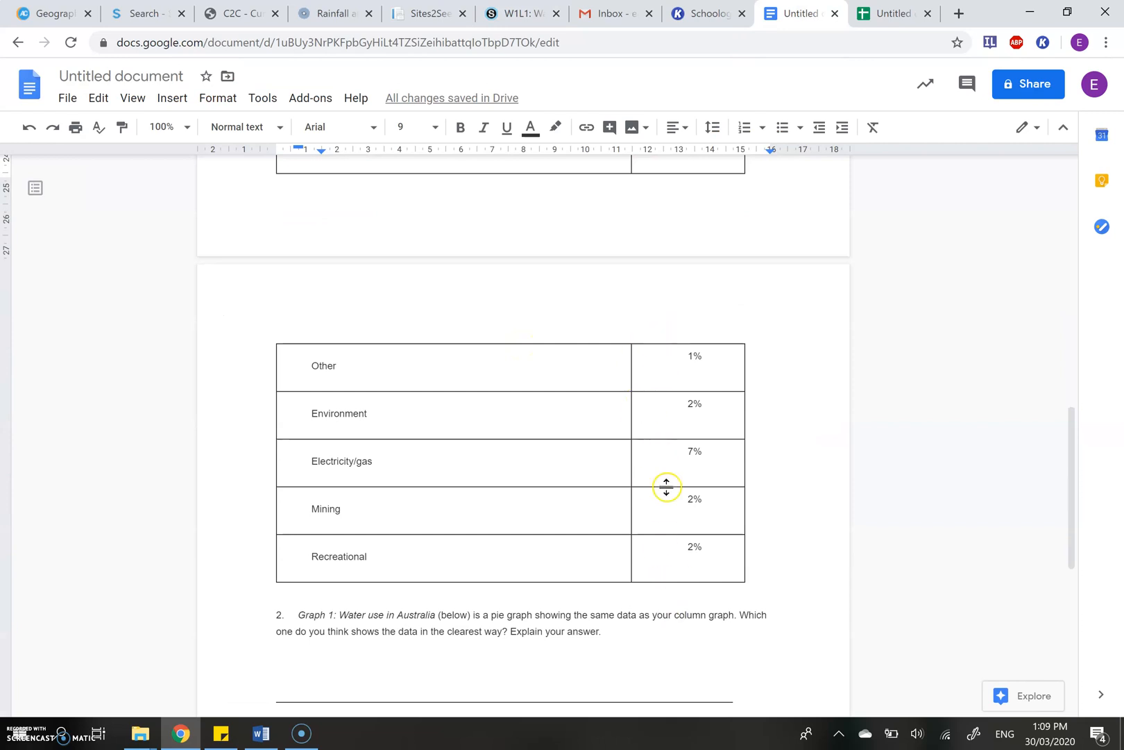
pyautogui.click(878, 9)
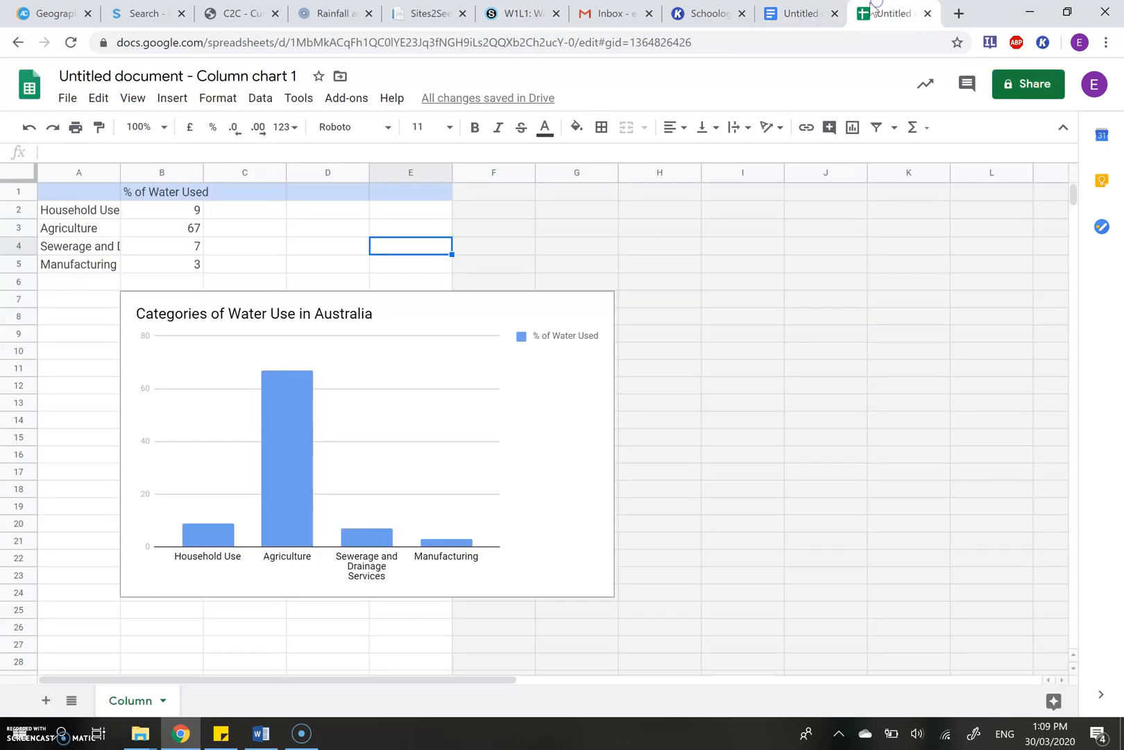
pyautogui.doubleClick(66, 281)
pyautogui.write('Other')
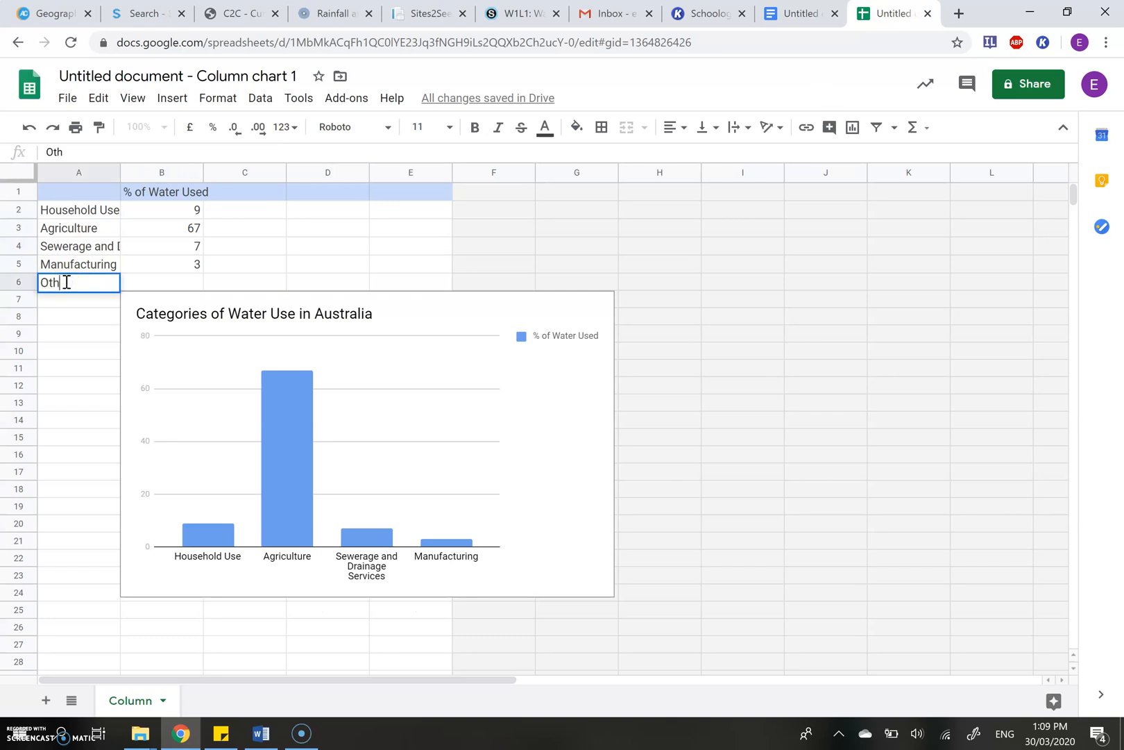
pyautogui.click(60, 311)
pyautogui.doubleClick(61, 305)
pyautogui.click(798, 13)
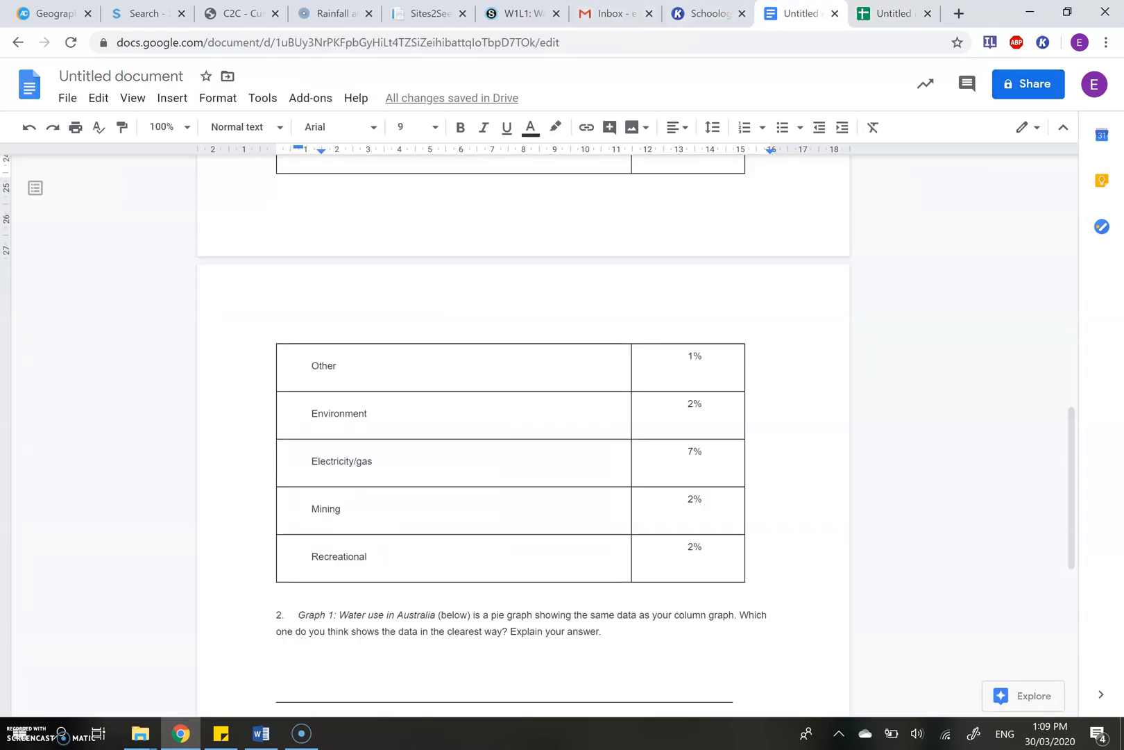
pyautogui.click(891, 13)
pyautogui.write('Environment')
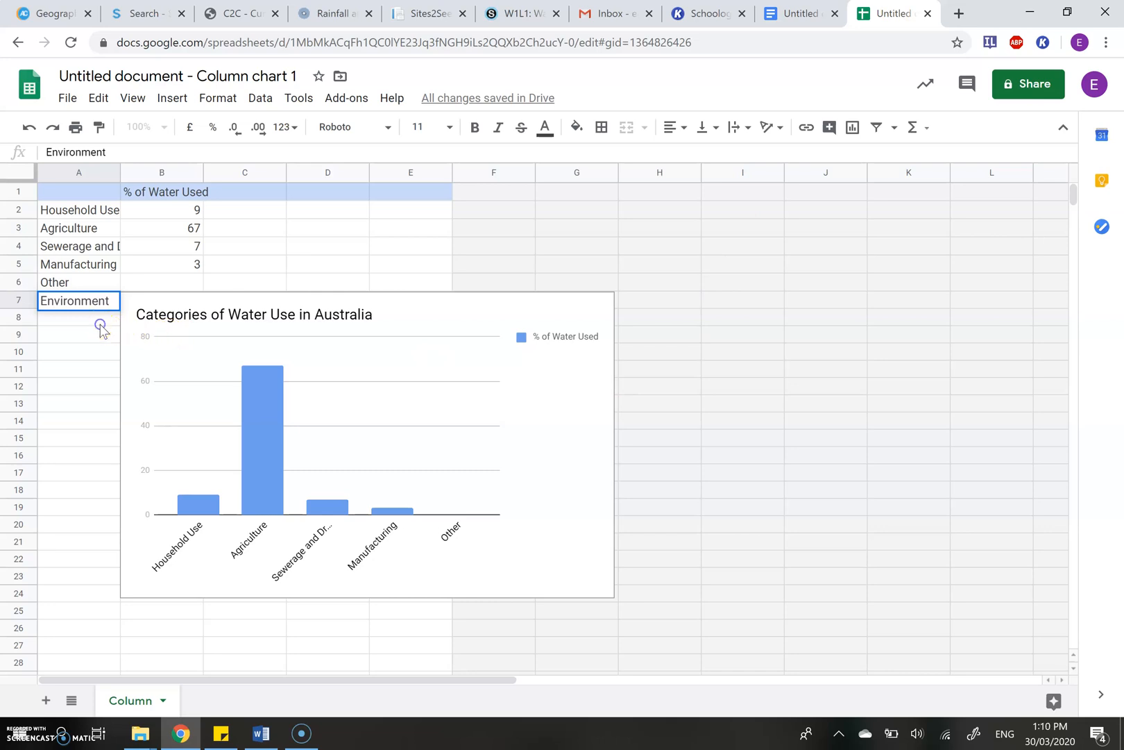
# Step: Add the row labels "Electricity" in A8 and "Gas" in A9
pyautogui.click(78, 320)
pyautogui.doubleClick(76, 318)
pyautogui.write('Ele')
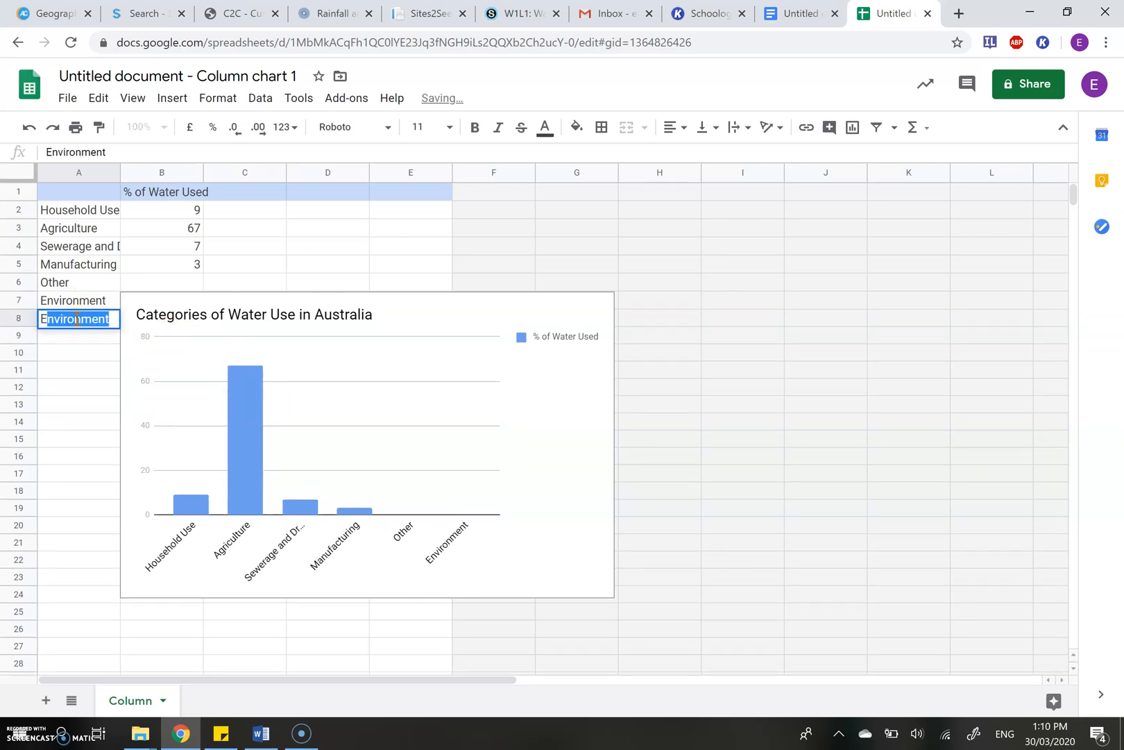
pyautogui.write('ctricity')
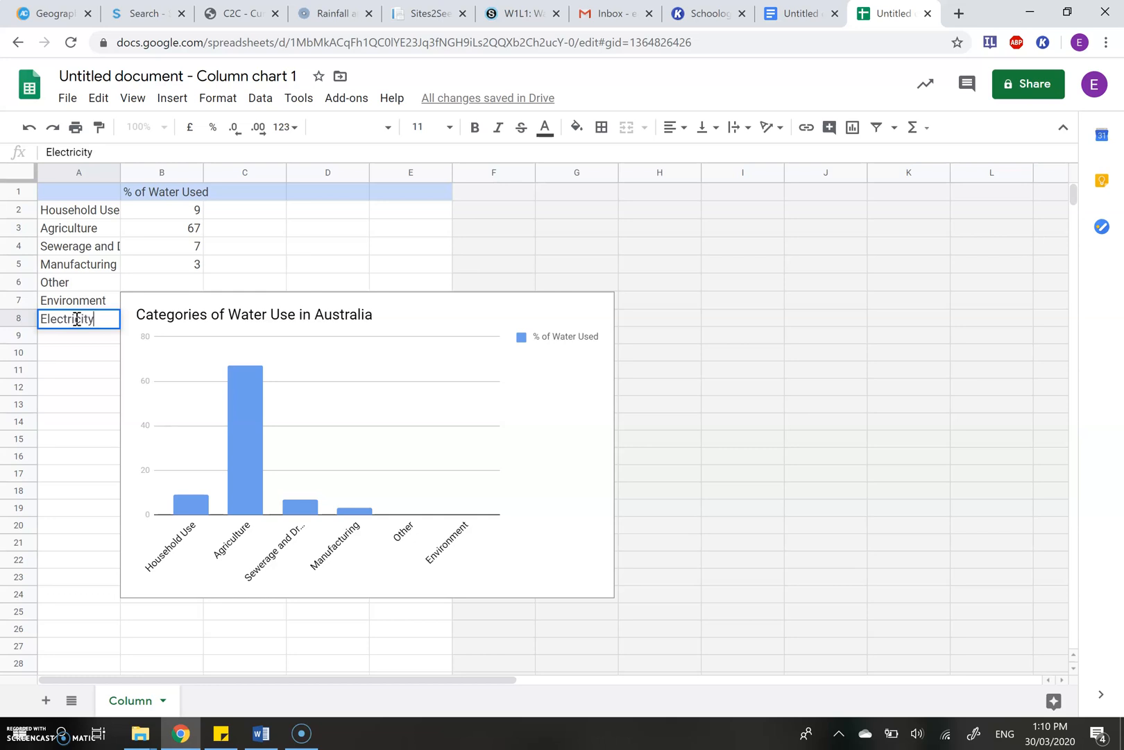
pyautogui.doubleClick(62, 334)
pyautogui.write('Gas')
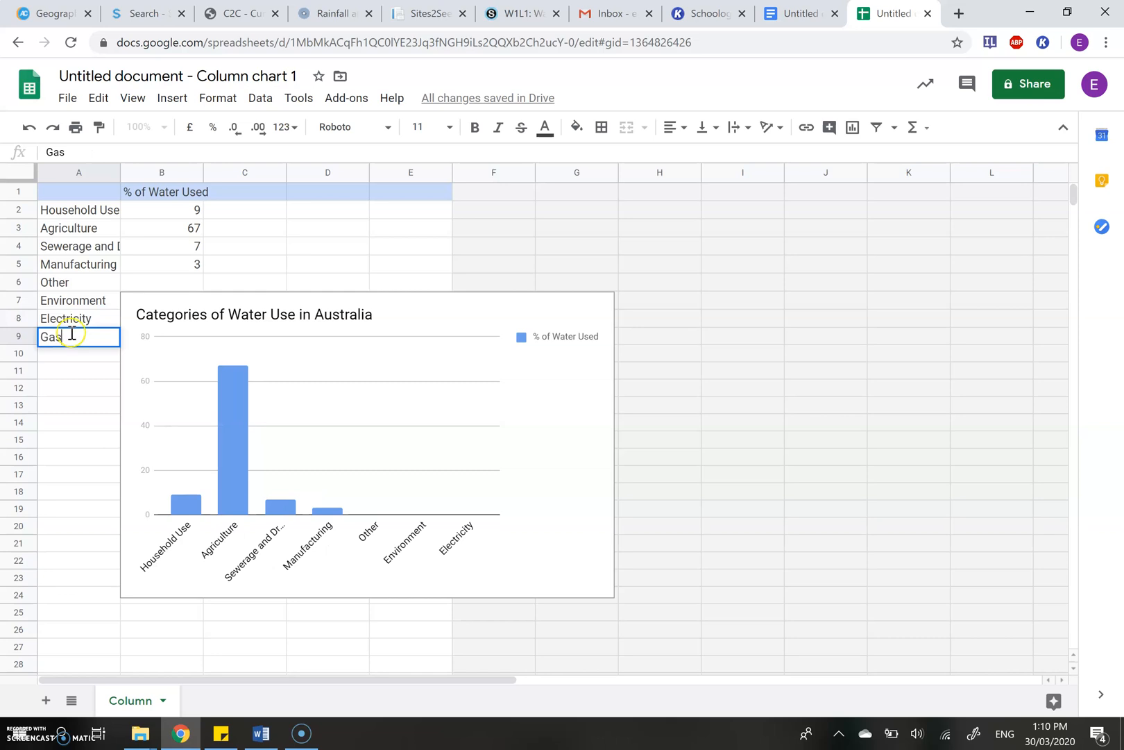
# Step: Move the chart down and across so that it sits clear of the data rows
pyautogui.click(167, 282)
pyautogui.scroll(-1, 163, 281)
pyautogui.moveTo(147, 278); pyautogui.dragTo(247, 360)
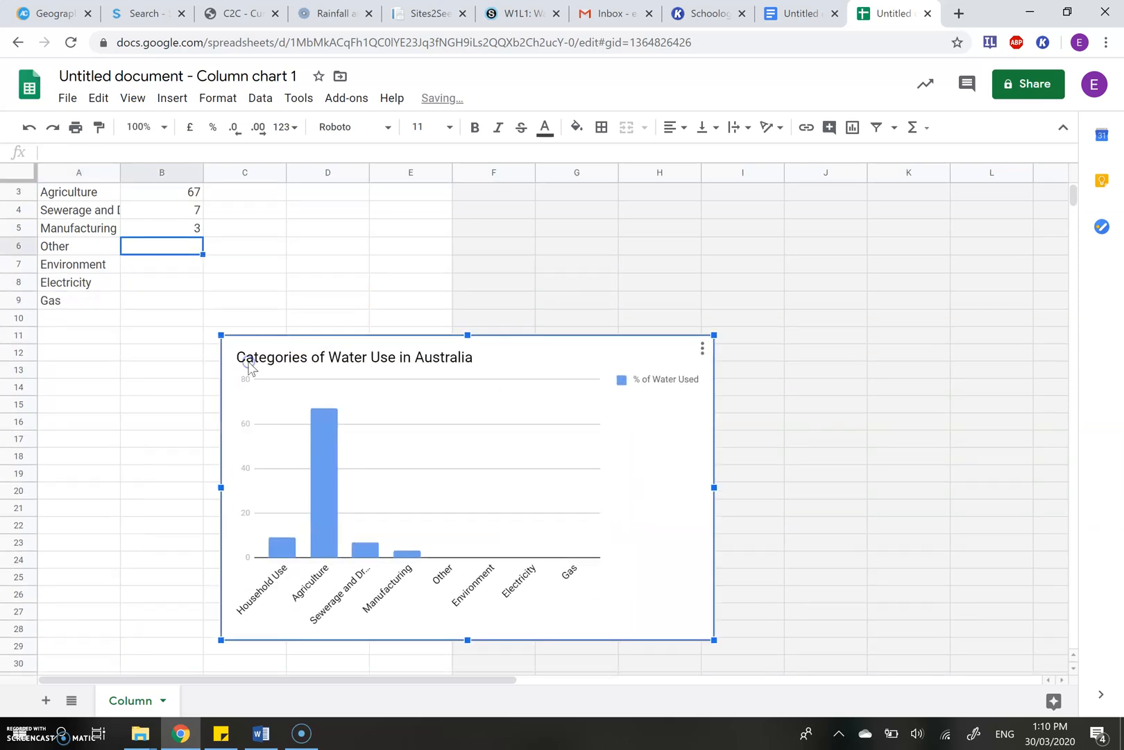
# Step: Look up the percentage for Other in the document's Table 1 and enter 1 in B6 of the spreadsheet
pyautogui.click(158, 244)
pyautogui.doubleClick(186, 251)
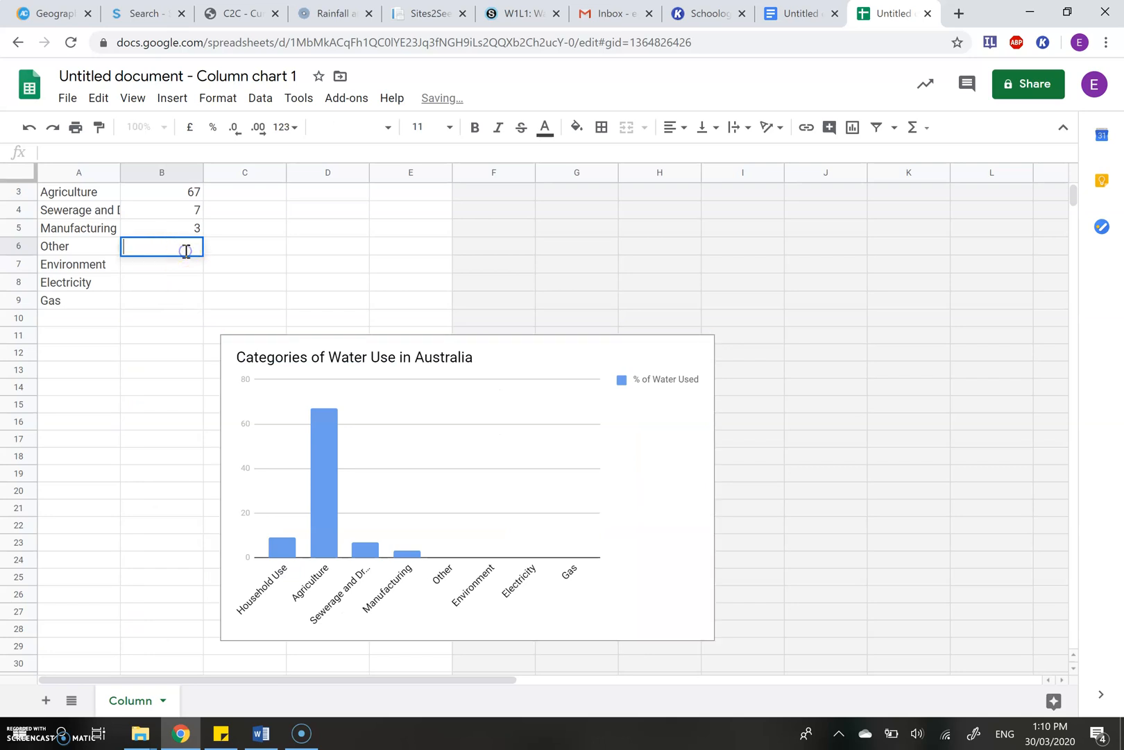
pyautogui.click(798, 14)
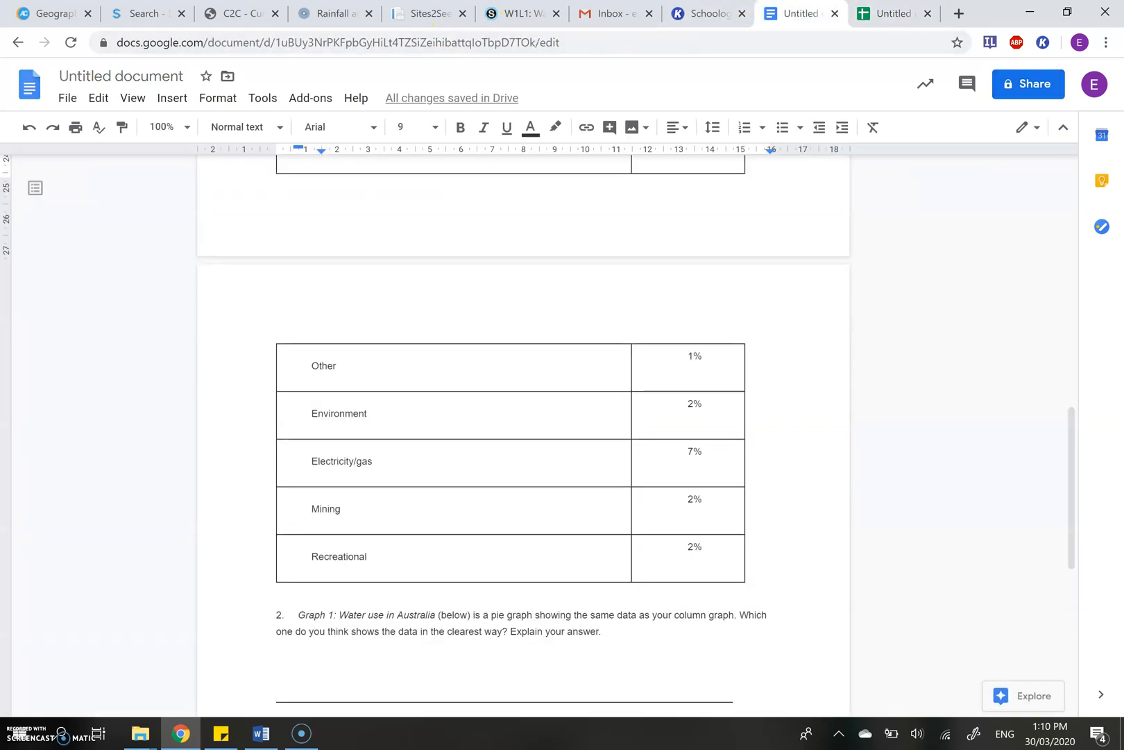
pyautogui.scroll(2, 539, 351)
pyautogui.scroll(-2, 542, 351)
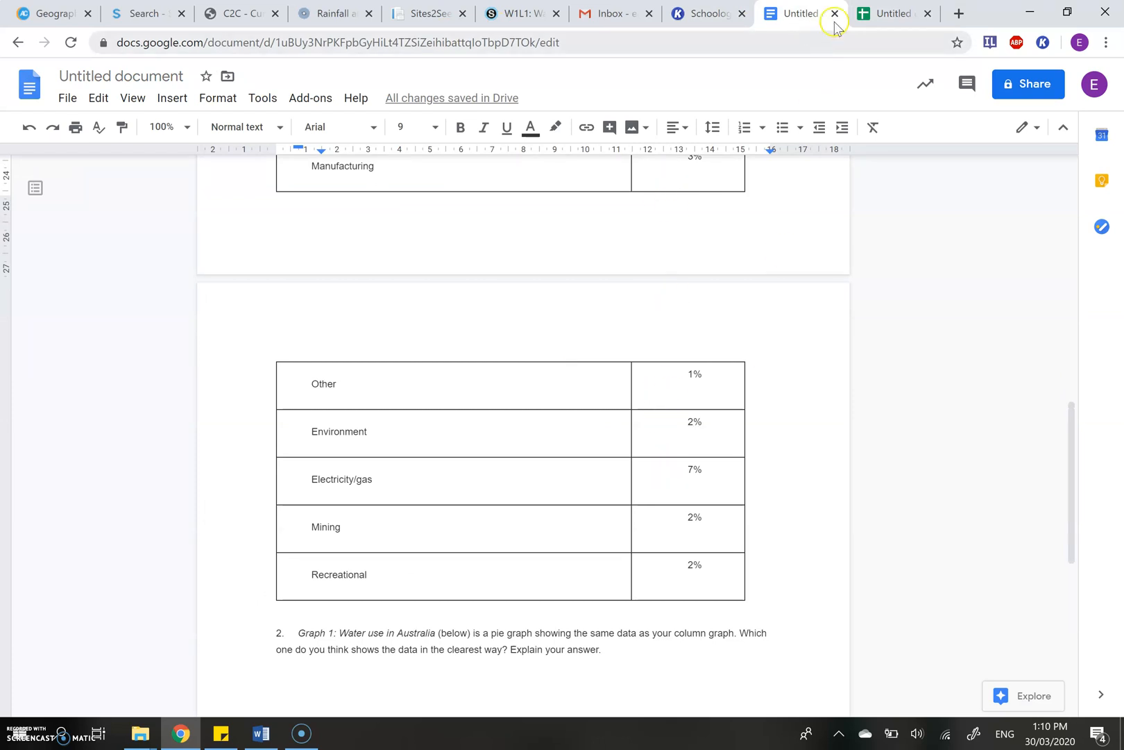
pyautogui.click(885, 14)
pyautogui.write('1')
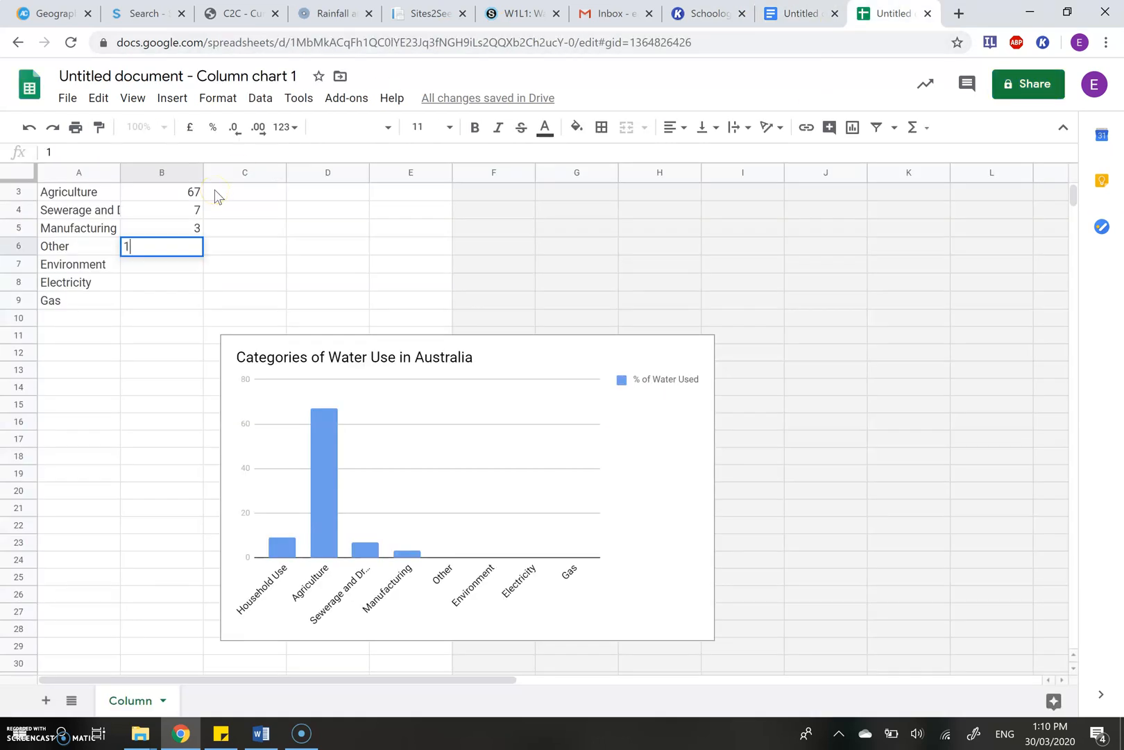
pyautogui.press('Return')
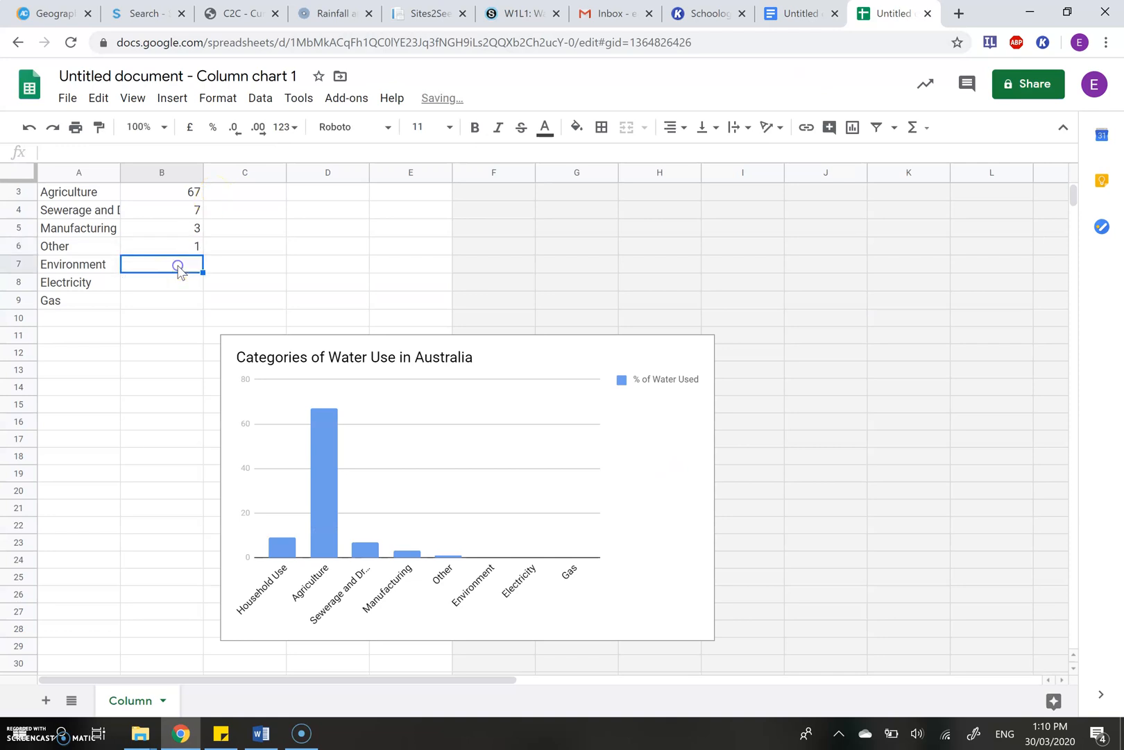
# Step: Enter 2 for Environment, 7 for Electricity and 2 for Gas in B7:B9
pyautogui.write('2')
pyautogui.press('Return')
pyautogui.write('7')
pyautogui.press('Return')
pyautogui.write('2')
pyautogui.press('Return')
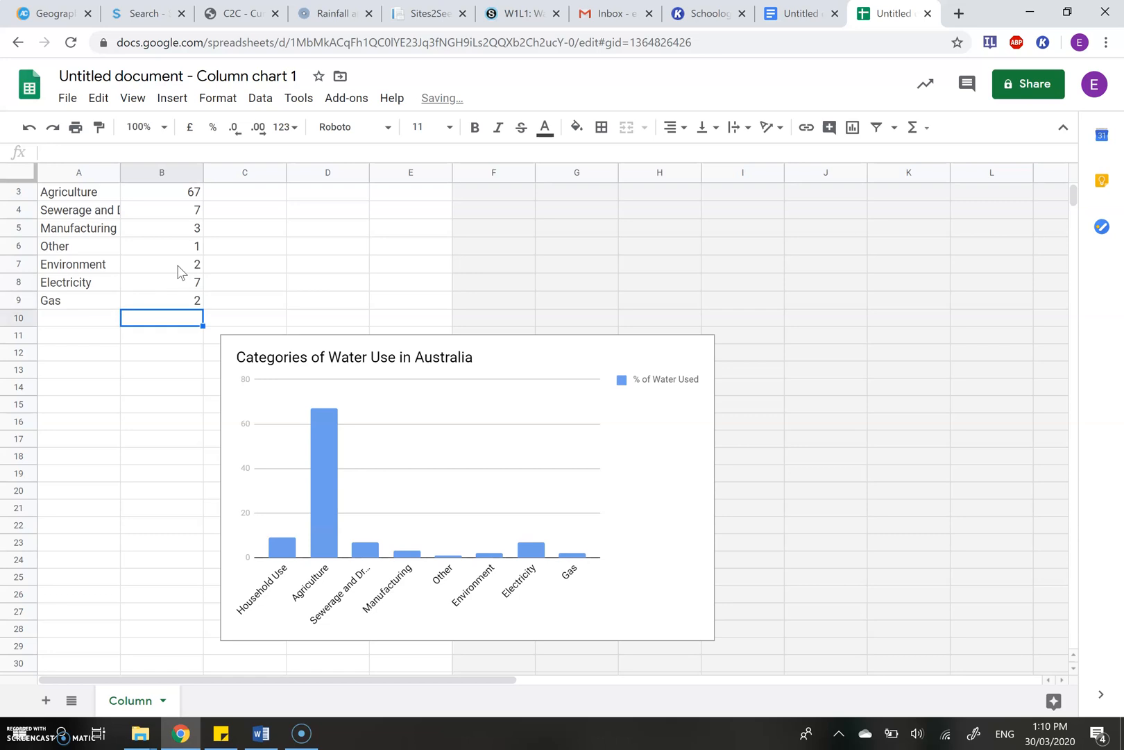
pyautogui.click(158, 388)
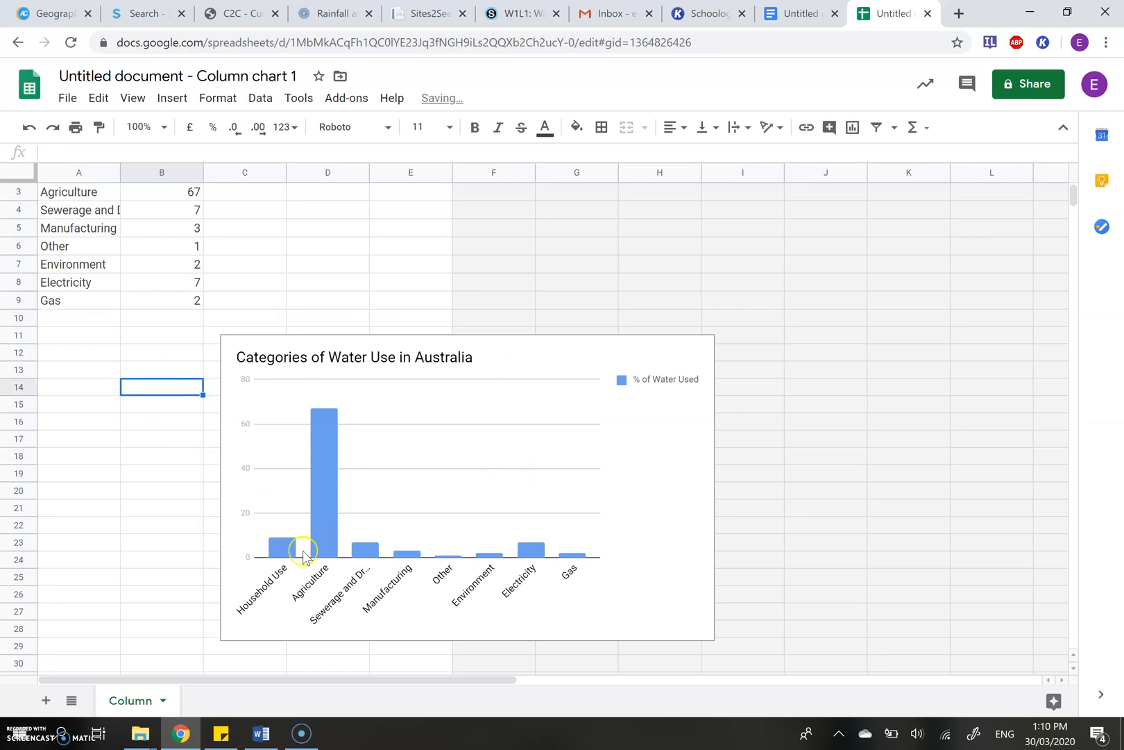
pyautogui.click(467, 369)
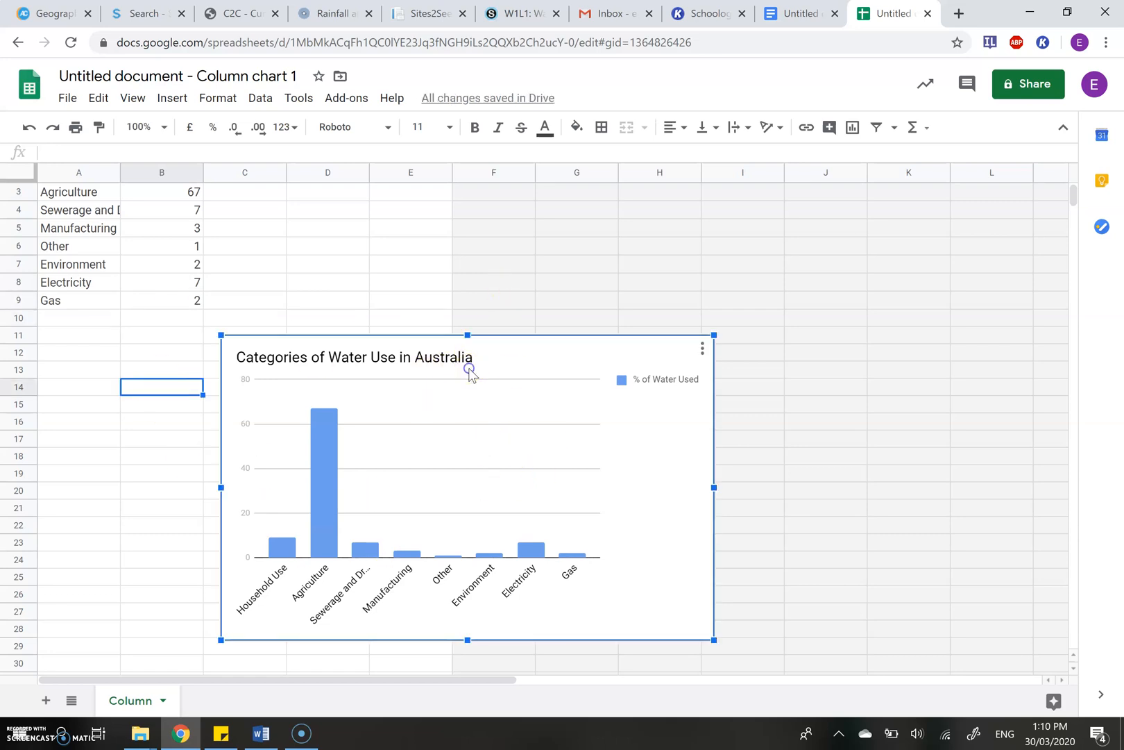
# Step: Move the column chart in the spreadsheet up so that it sits beside the data rows
pyautogui.moveTo(449, 379); pyautogui.dragTo(502, 260)
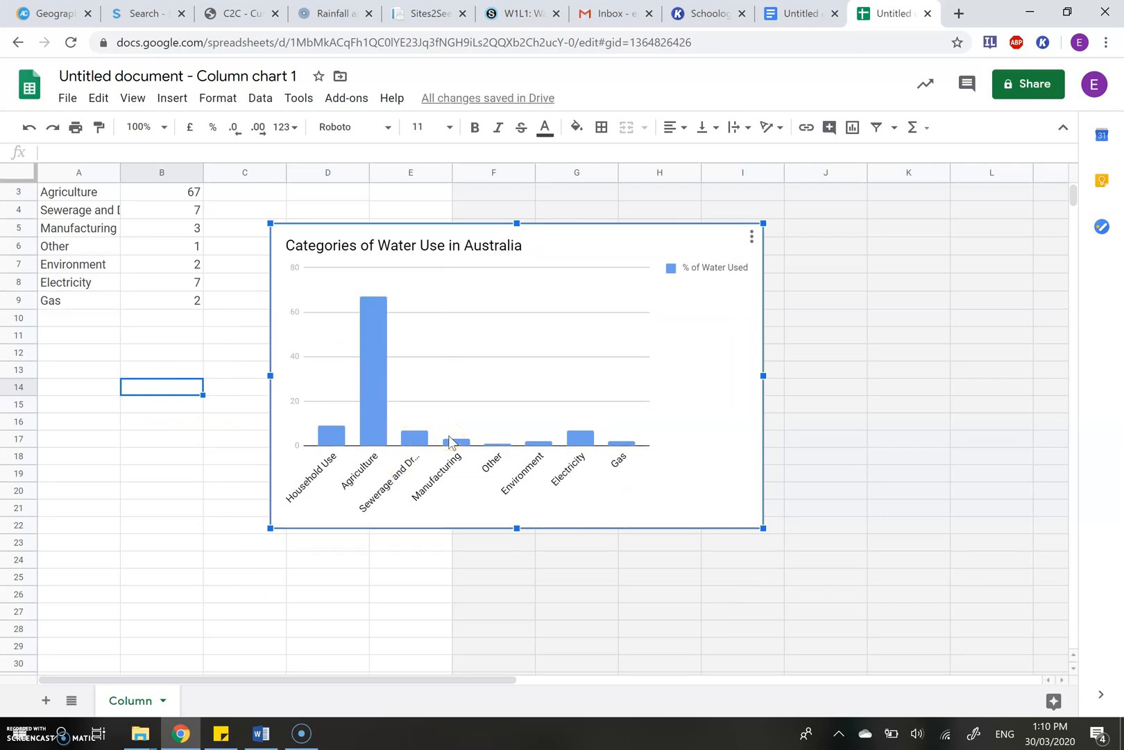
# Step: Switch to the Google Docs document and update the linked "Points scored" chart above Table 1 from the edited spreadsheet
pyautogui.click(809, 13)
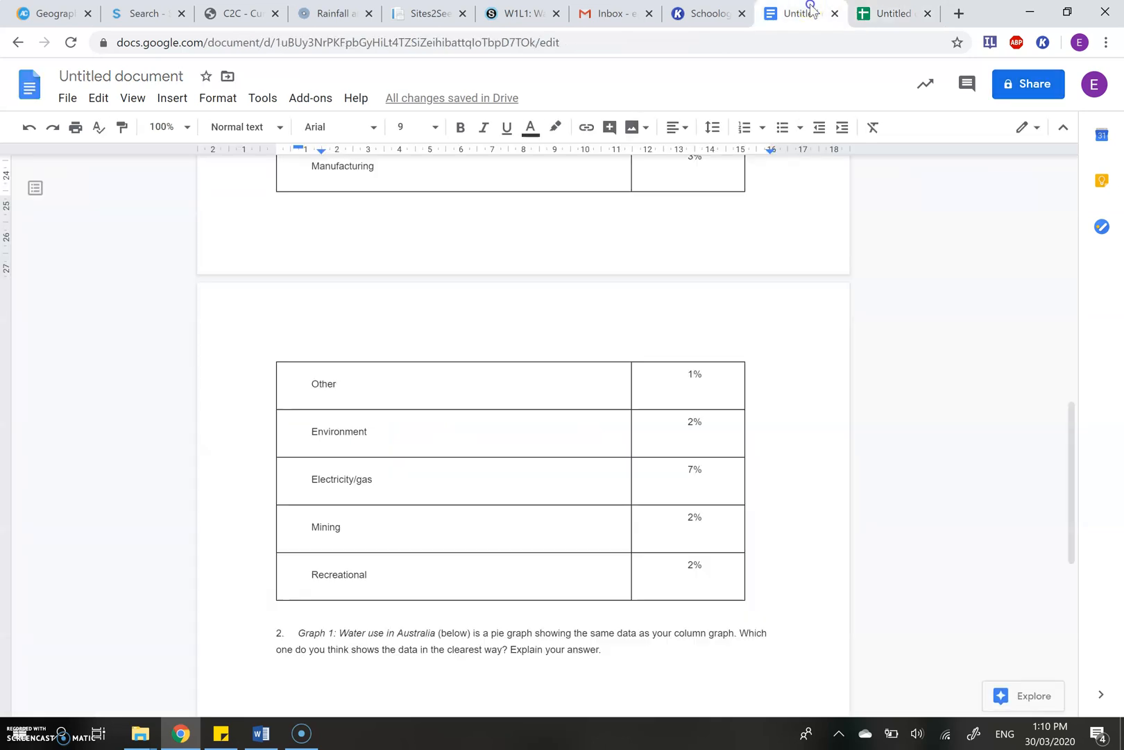
pyautogui.scroll(10, 475, 474)
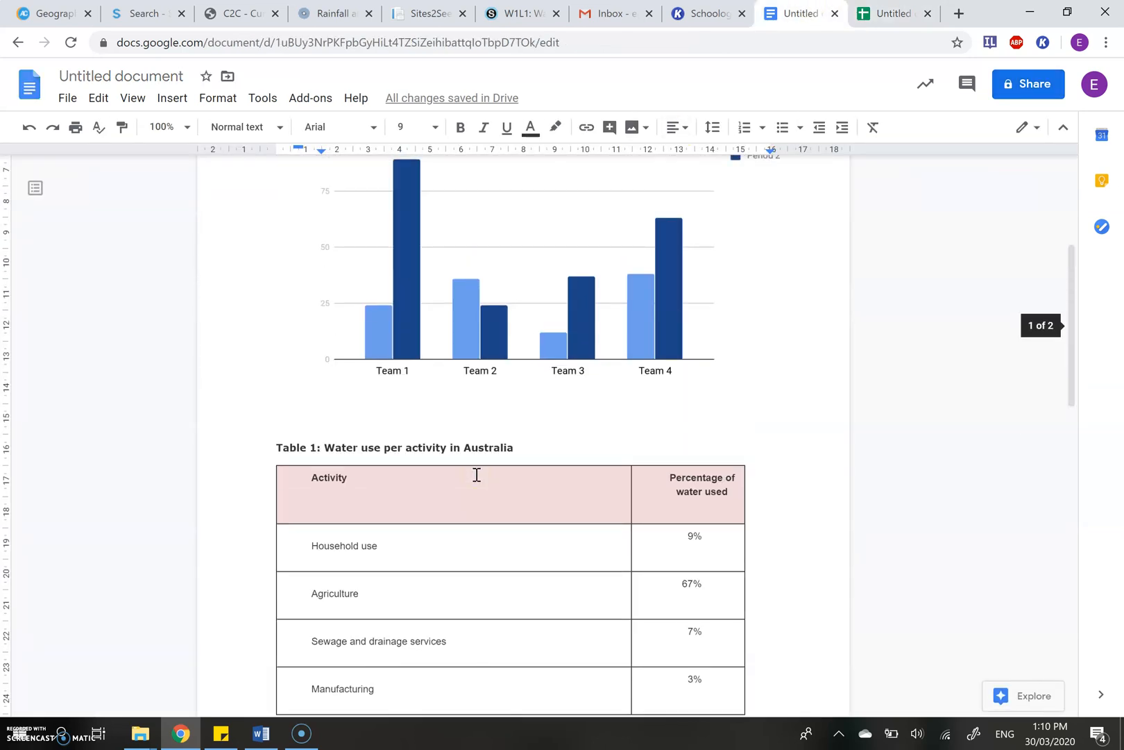
pyautogui.scroll(1, 475, 474)
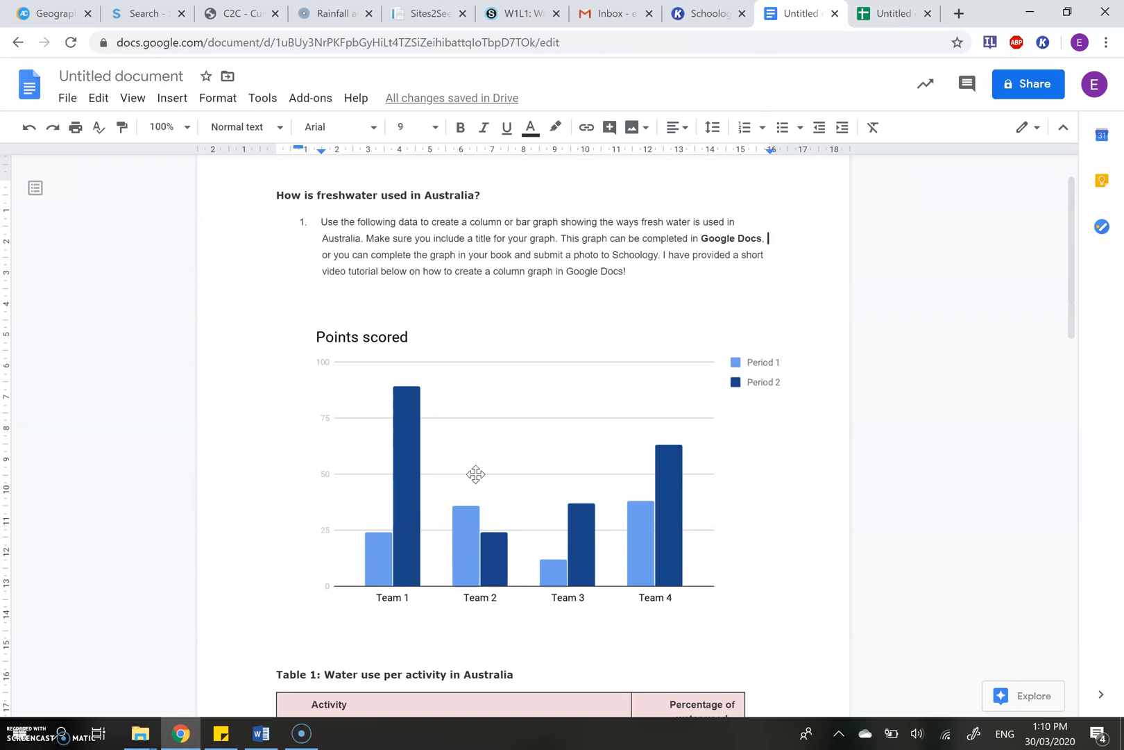
pyautogui.click(559, 384)
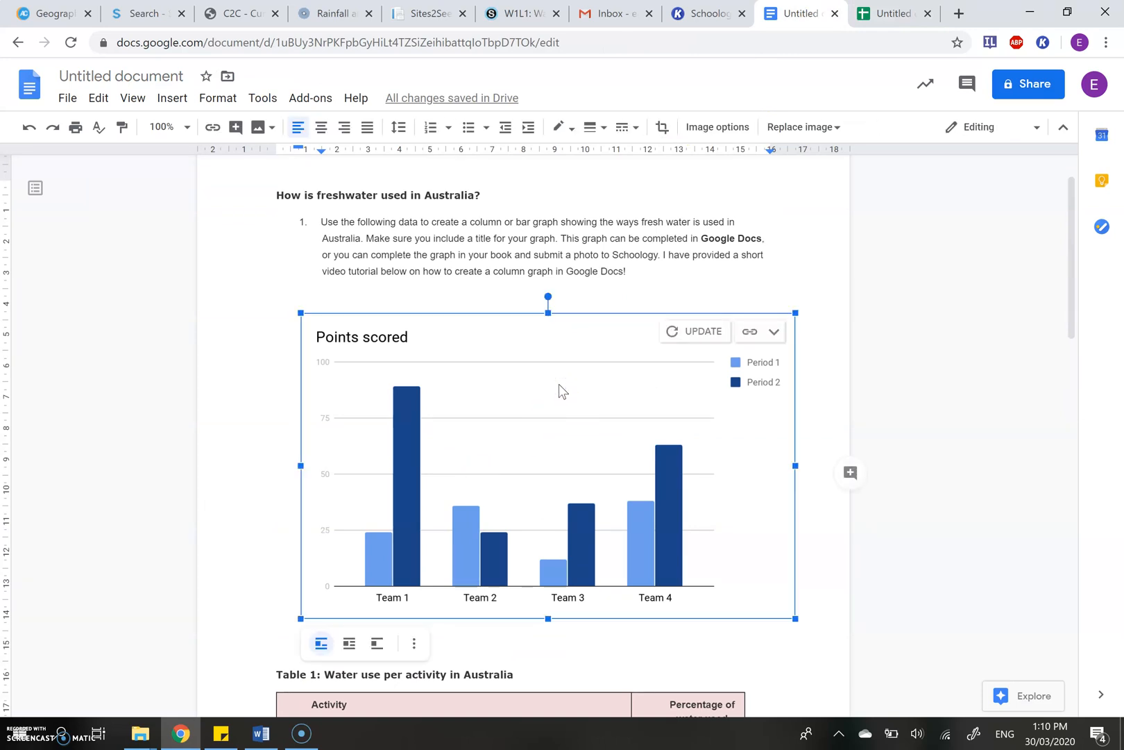
pyautogui.click(695, 334)
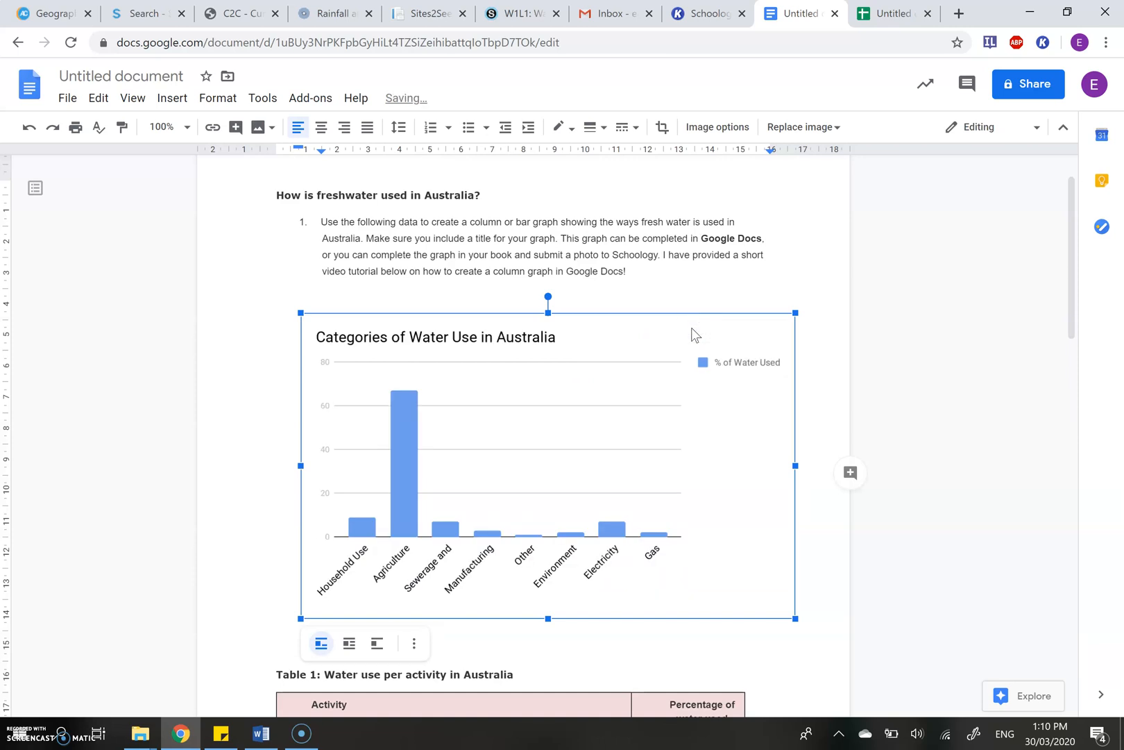
pyautogui.click(869, 317)
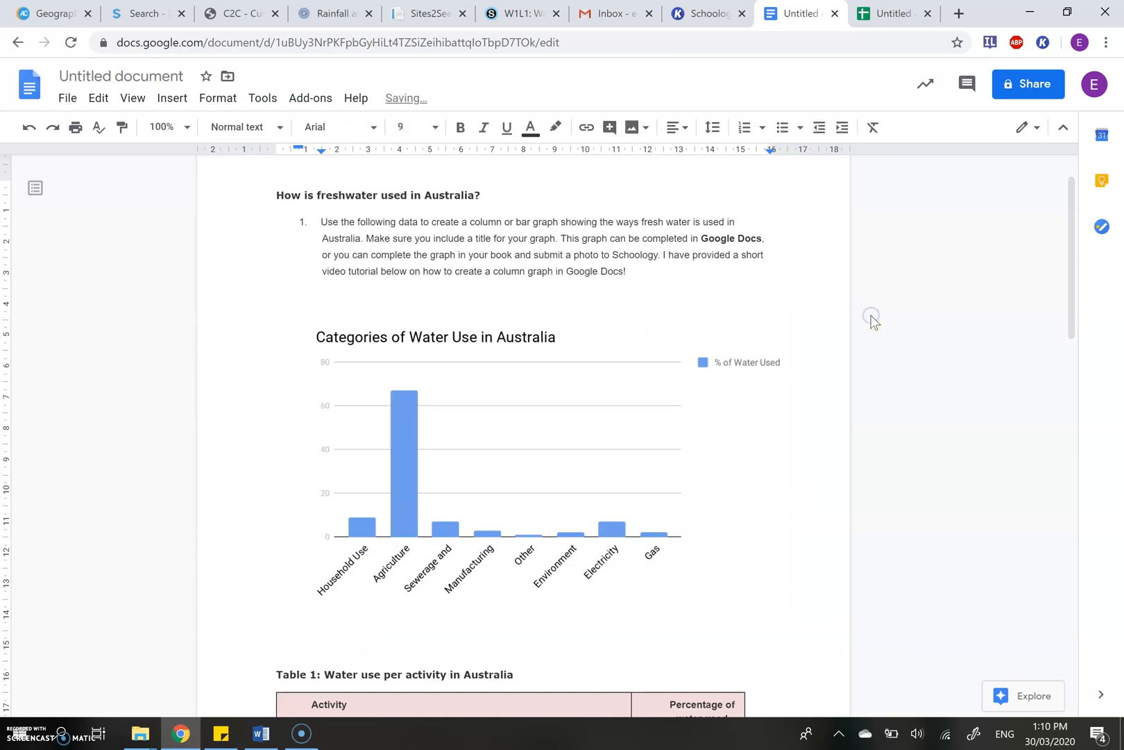
pyautogui.scroll(-2, 386, 569)
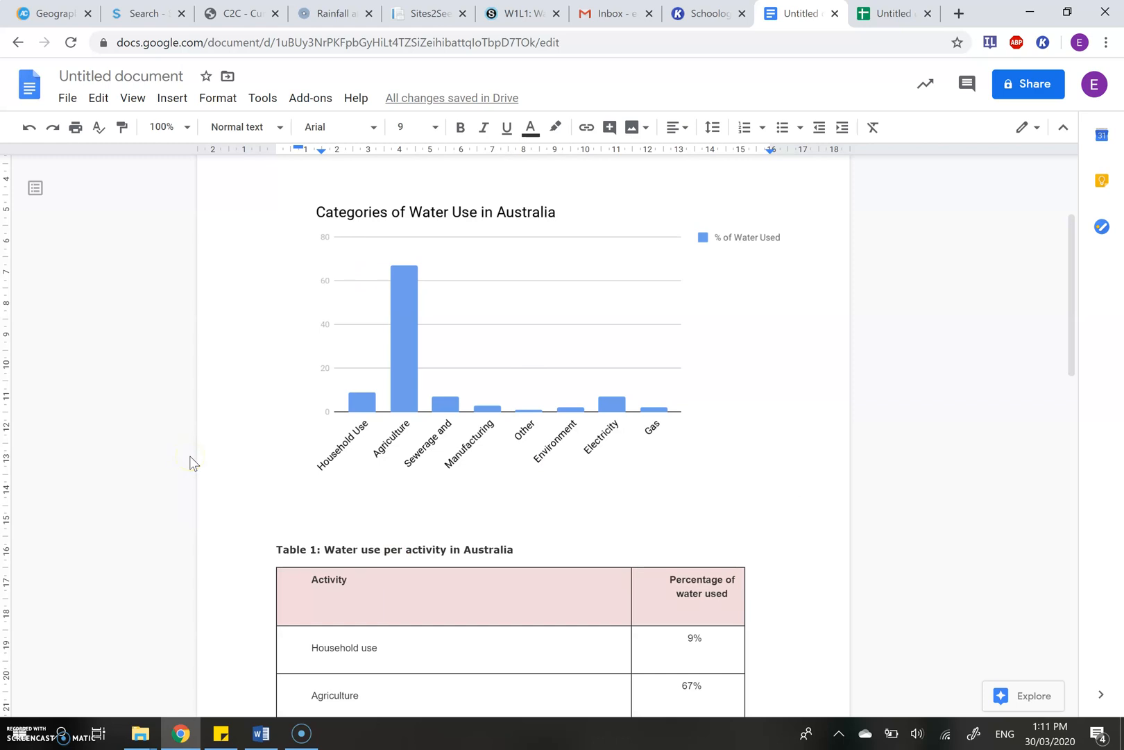
pyautogui.scroll(2, 193, 463)
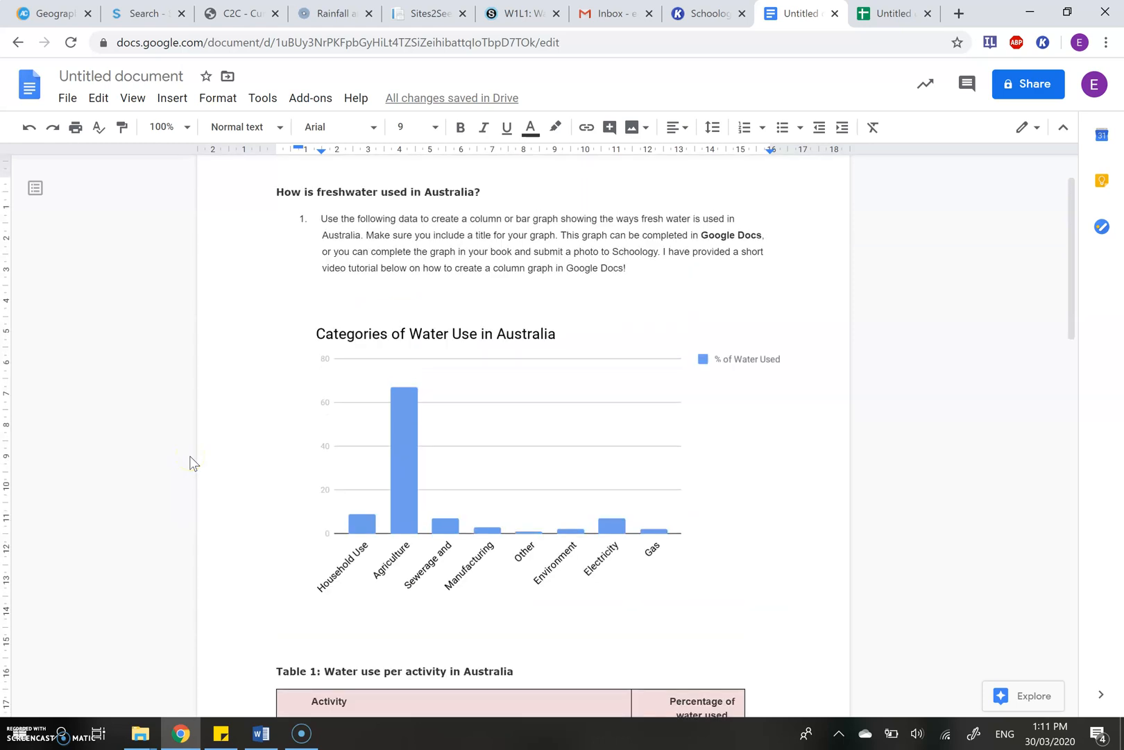